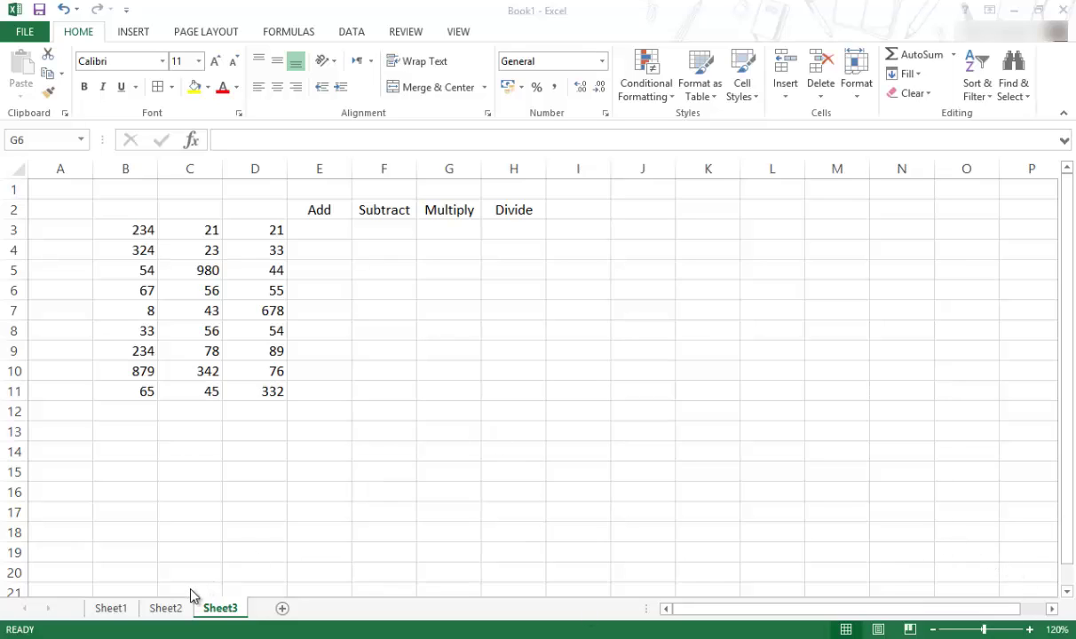
Step: Look over Sheet1 and Sheet2, then return to Sheet3 with the arithmetic data
click(114, 610)
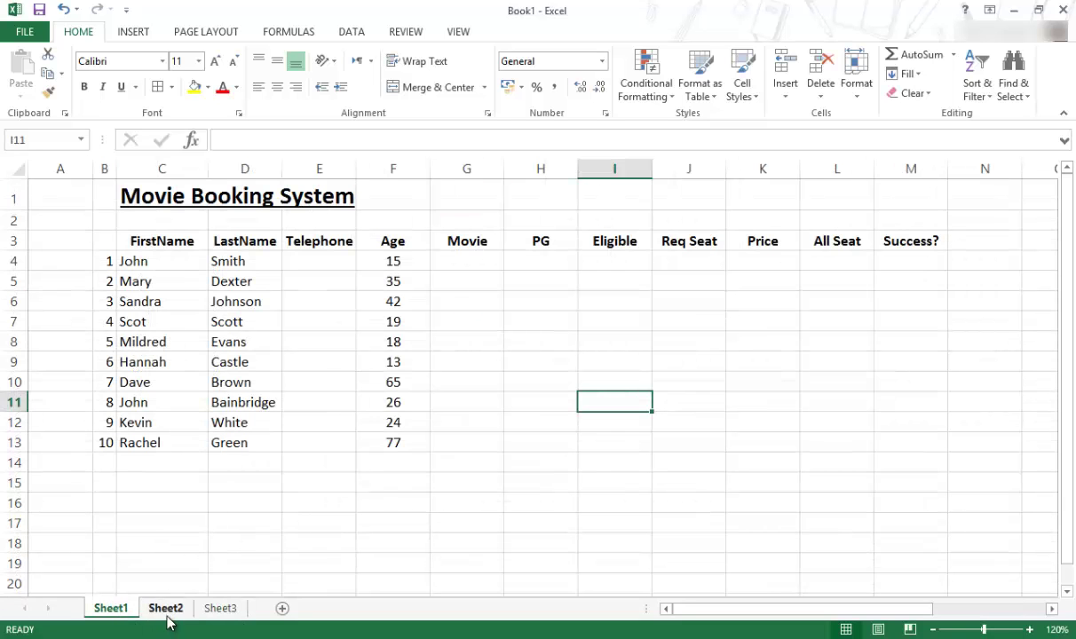
click(169, 609)
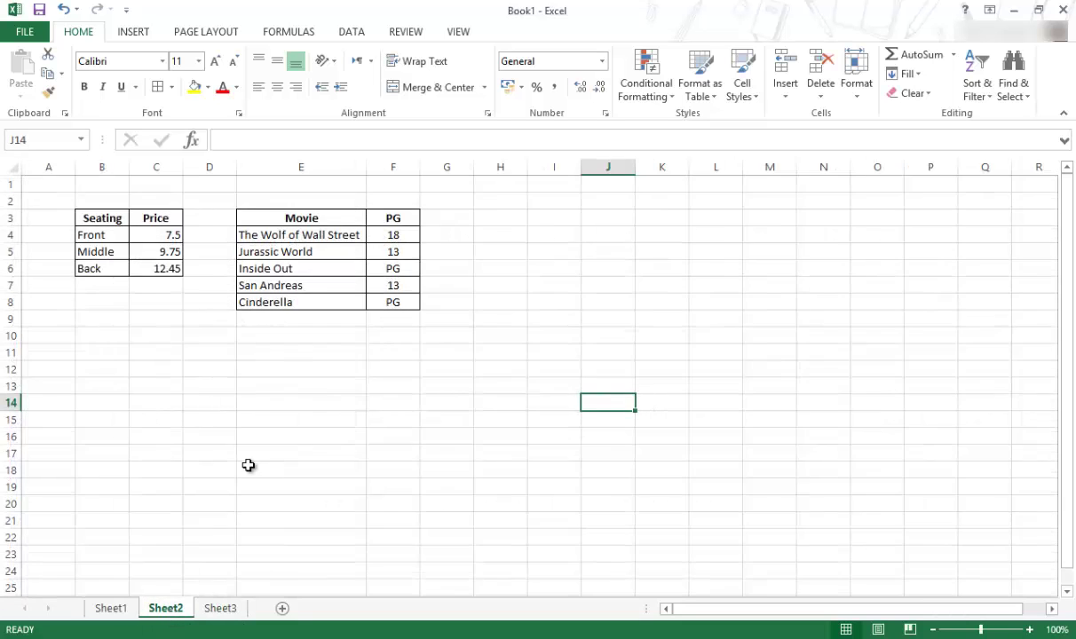
click(124, 608)
click(170, 609)
click(221, 608)
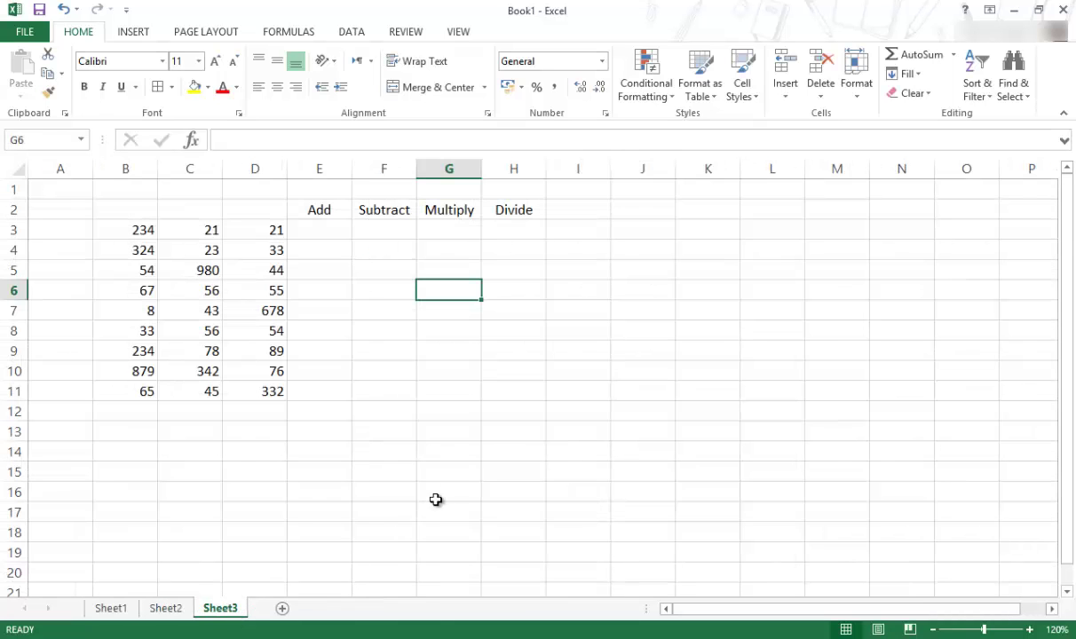
click(344, 416)
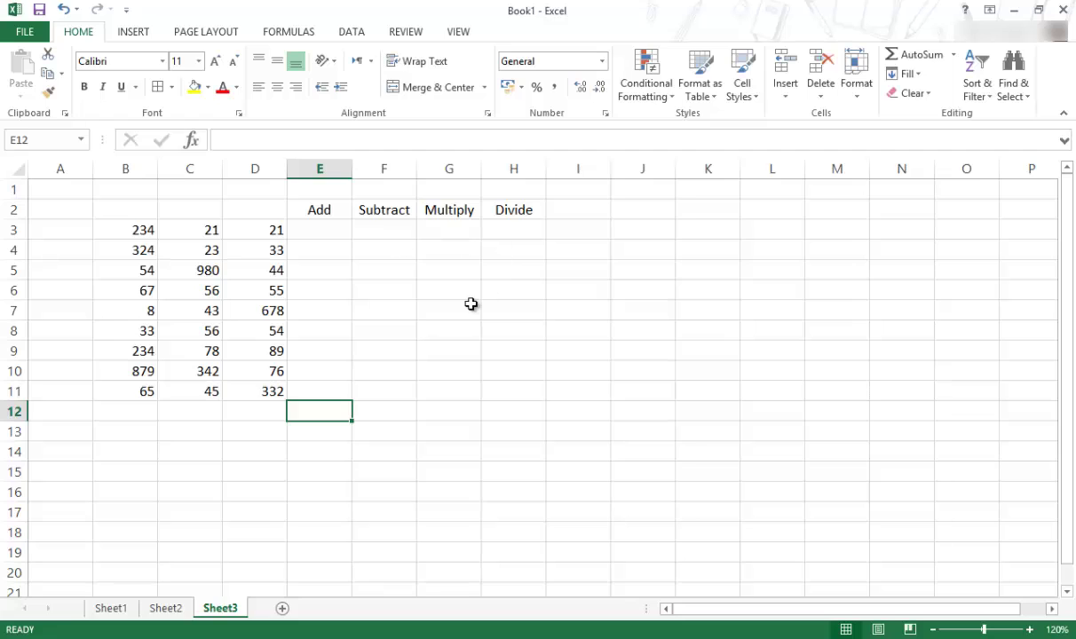
Step: Change the E2 and F2 headers to Add(+) and Subtract(-)
click(324, 210)
click(378, 210)
click(469, 212)
click(490, 217)
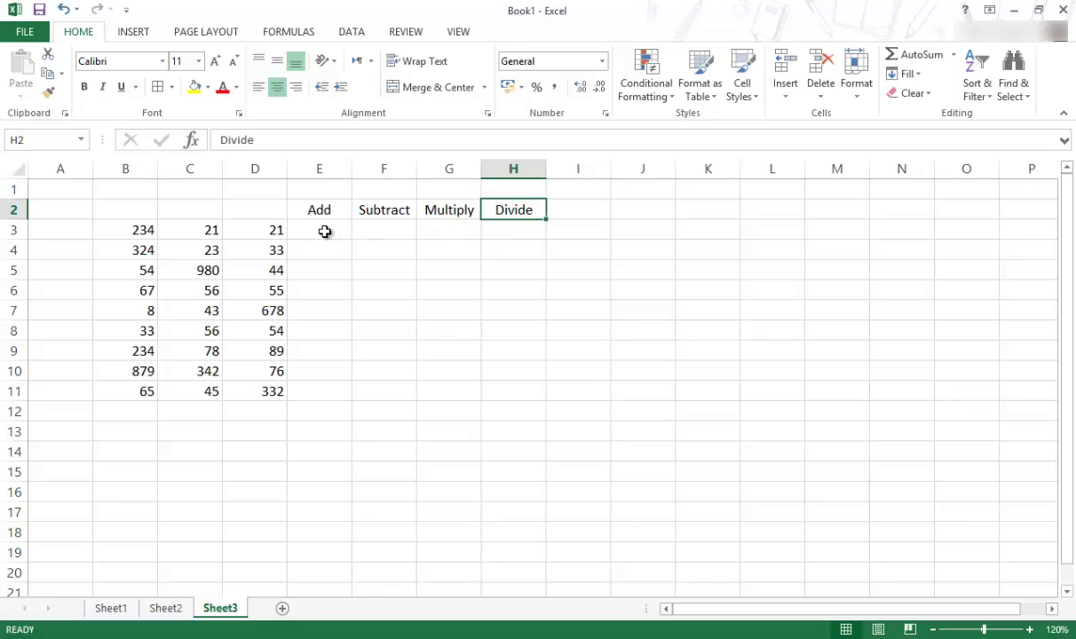
double_click(342, 210)
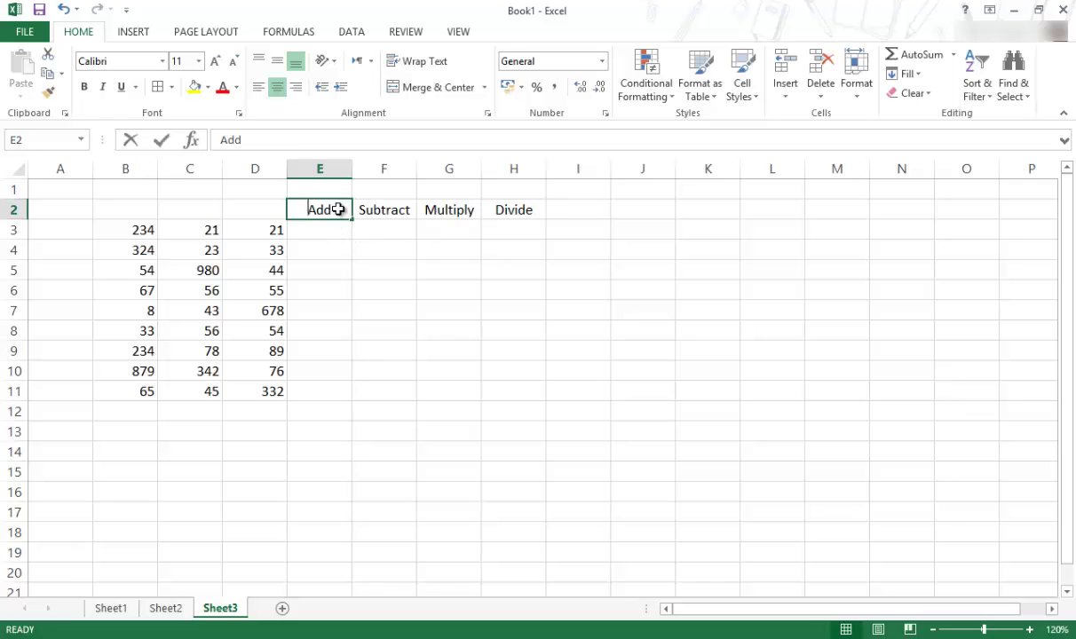
text((+))
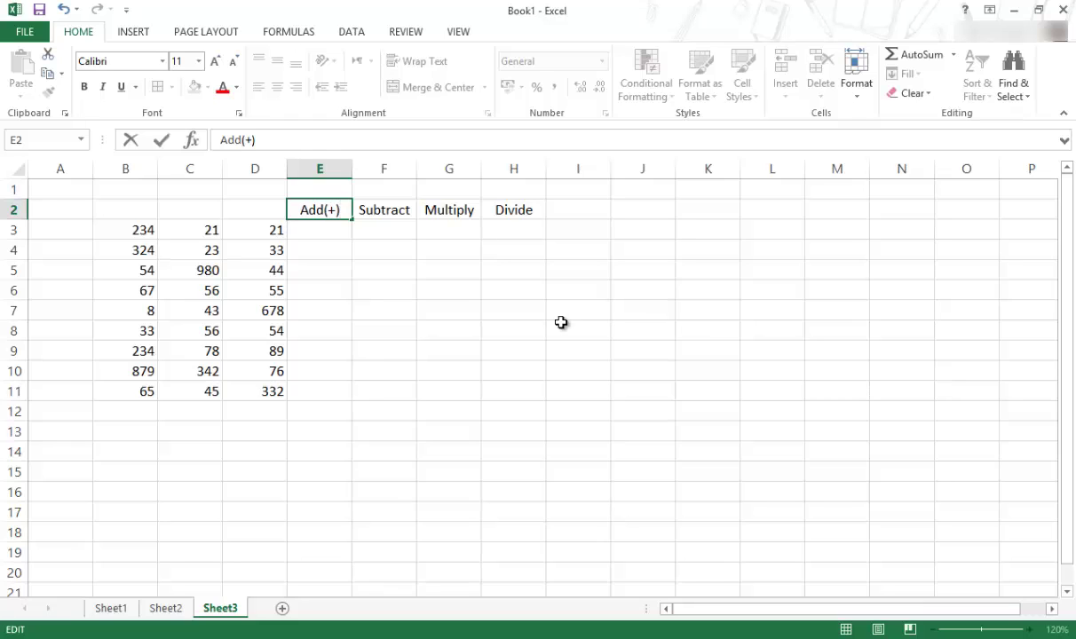
double_click(409, 210)
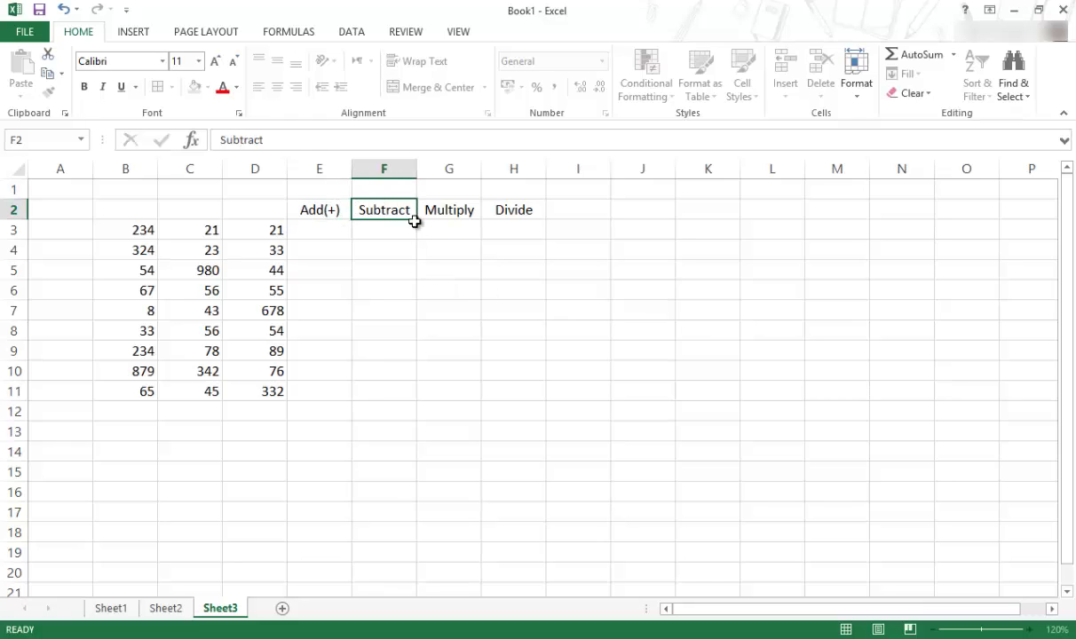
text((-))
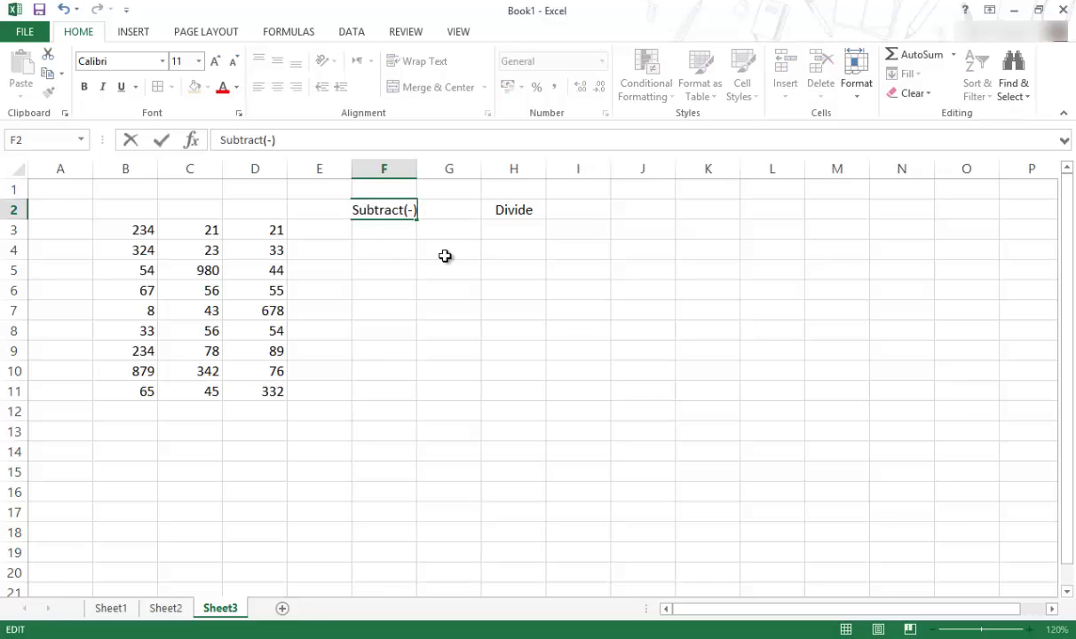
key(ctrl+Return)
Step: Widen column G and change the G2 and H2 headers to Multiply(*) and Divide(/)
click(445, 256)
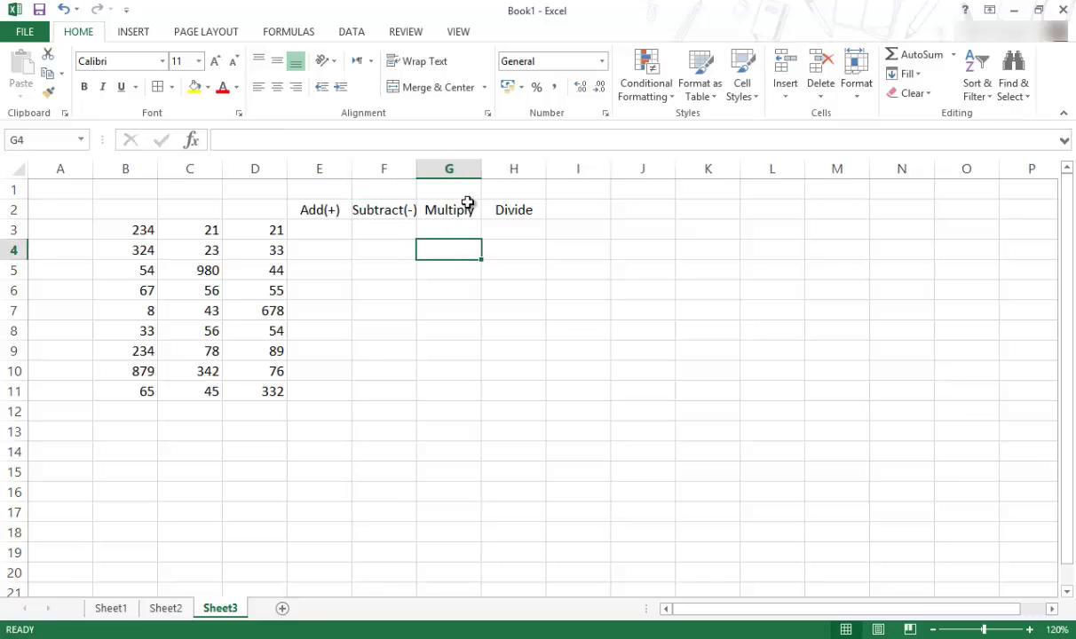
drag(480, 171, 496, 170)
double_click(483, 208)
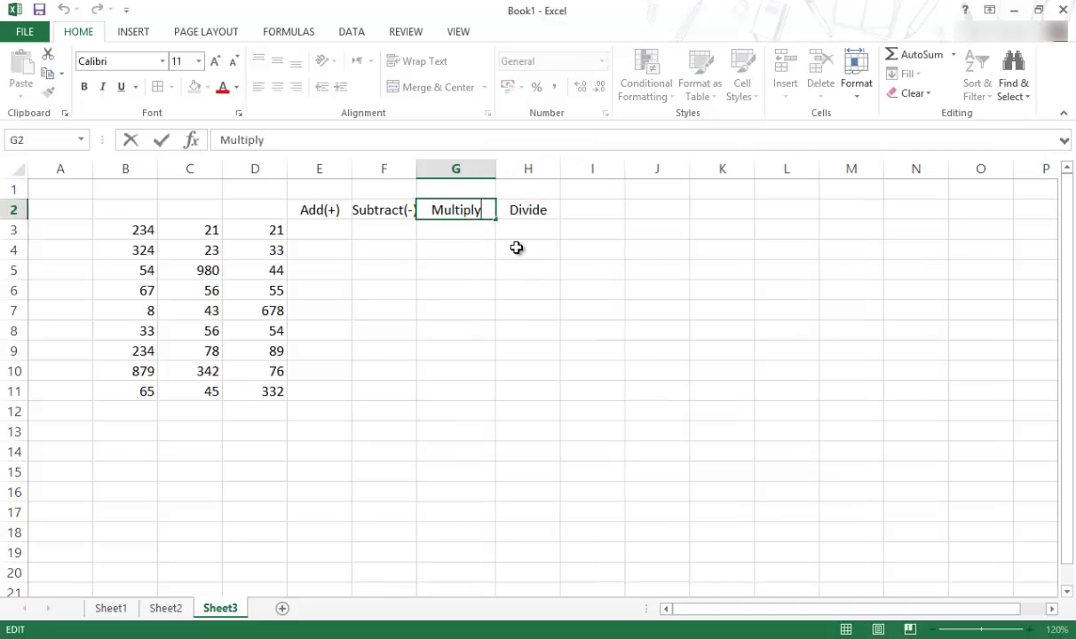
text(()
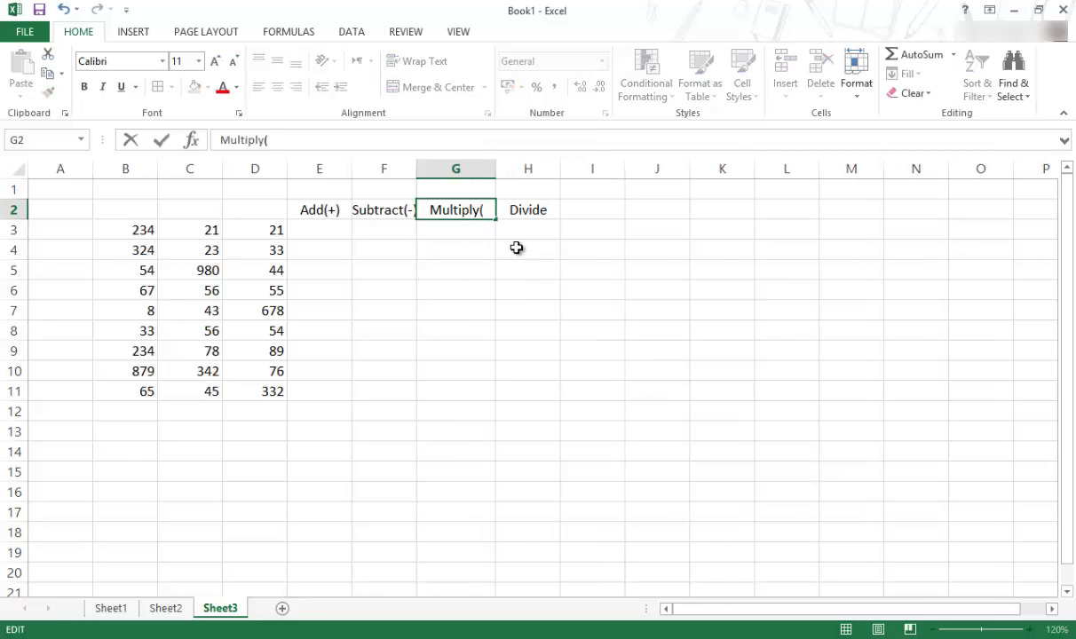
text(*))
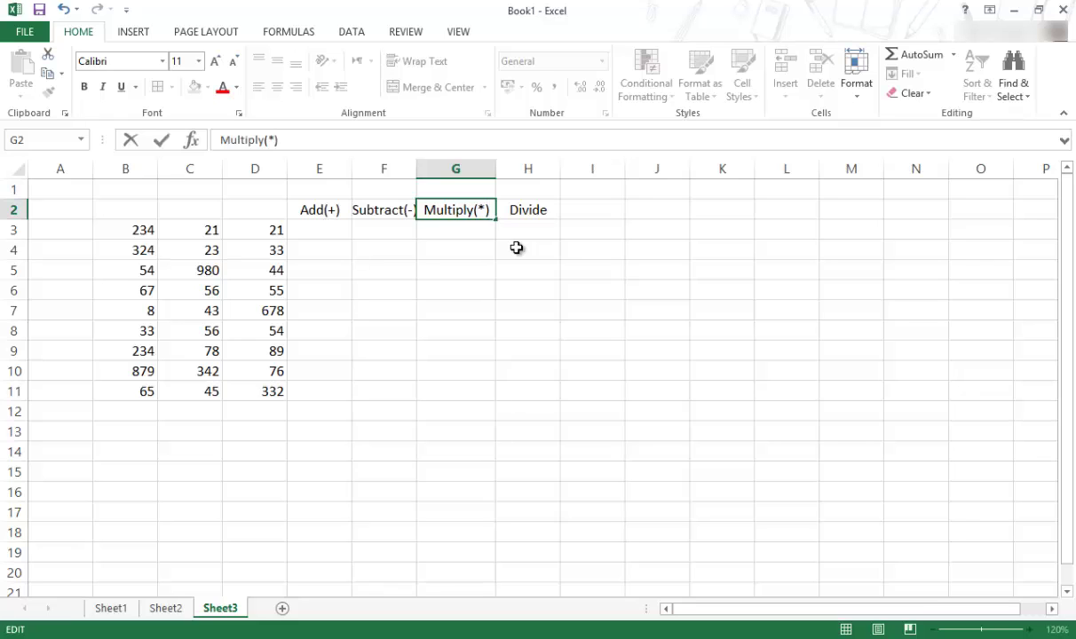
key(Return)
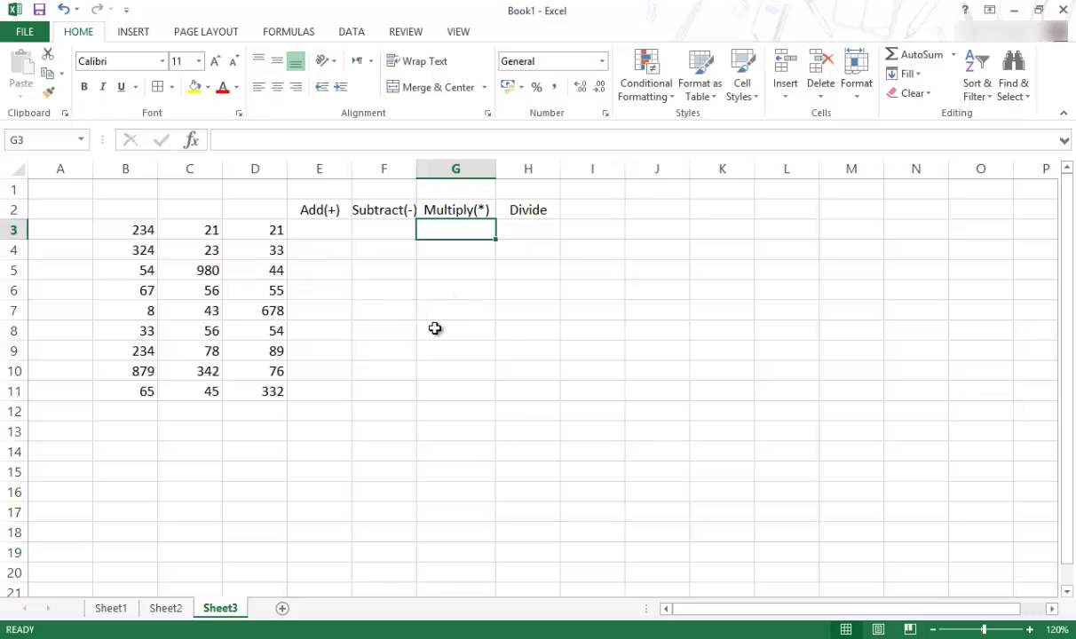
double_click(550, 210)
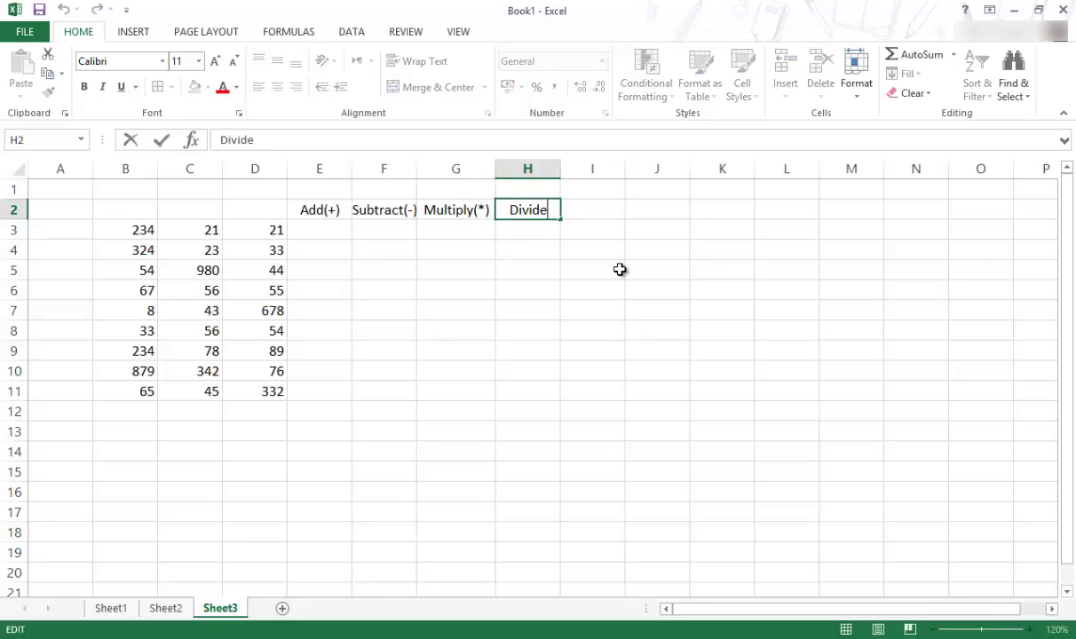
text((/))
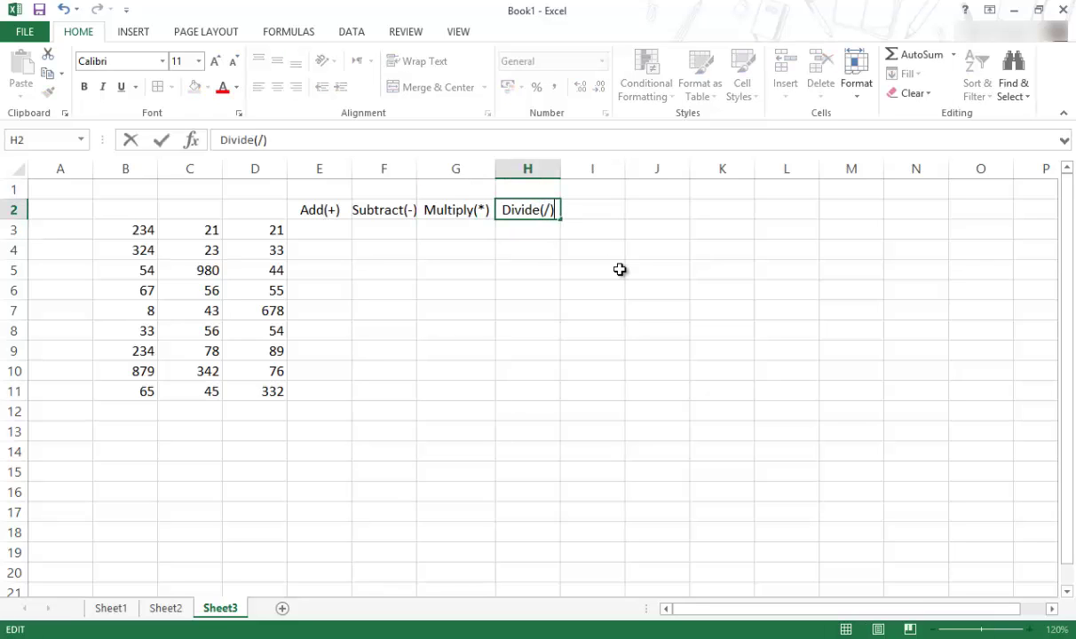
click(620, 269)
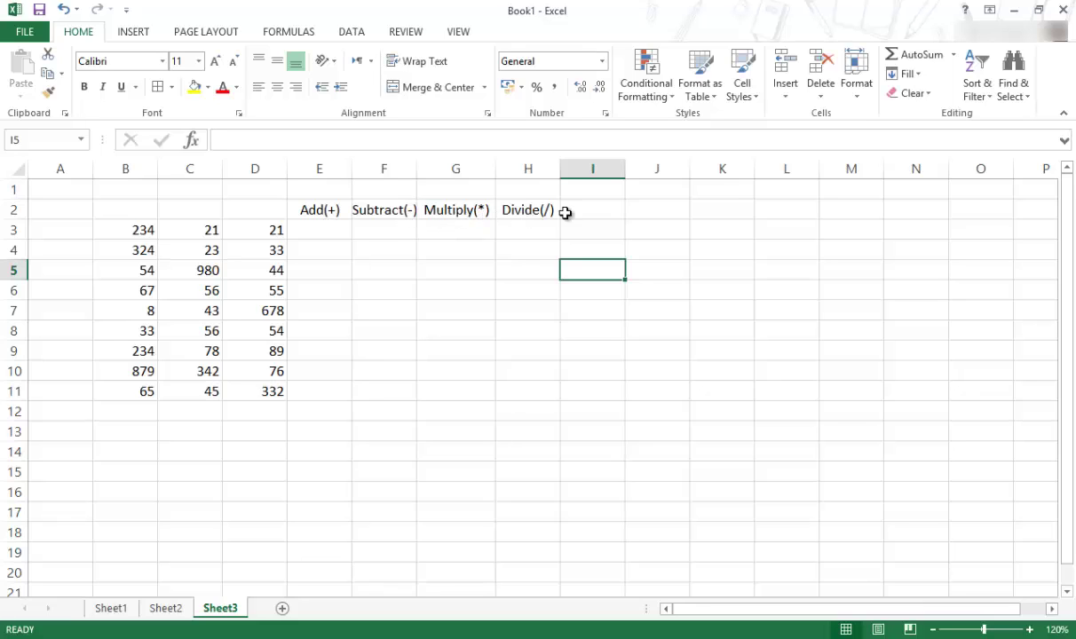
Step: Enter =B3+C3+D3 in E3 so it shows 276
click(336, 233)
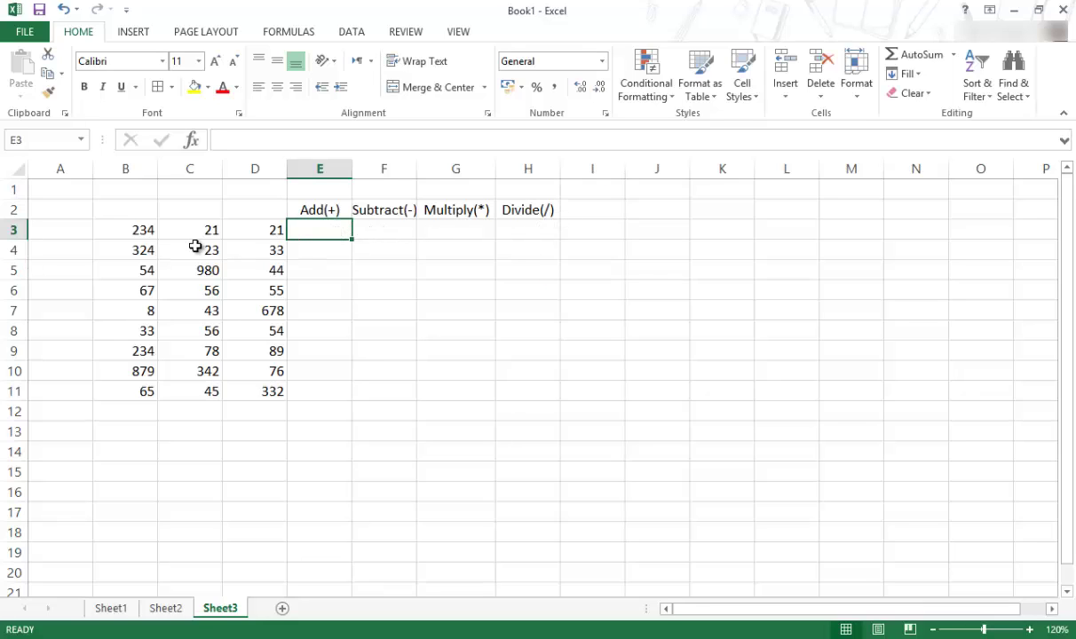
drag(137, 233, 284, 252)
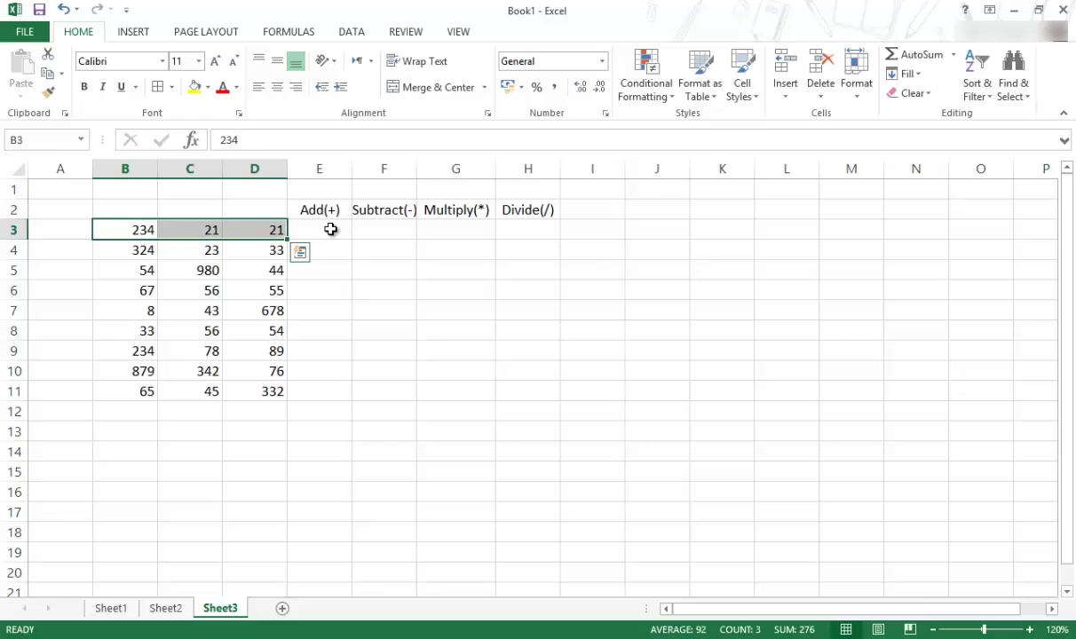
click(331, 230)
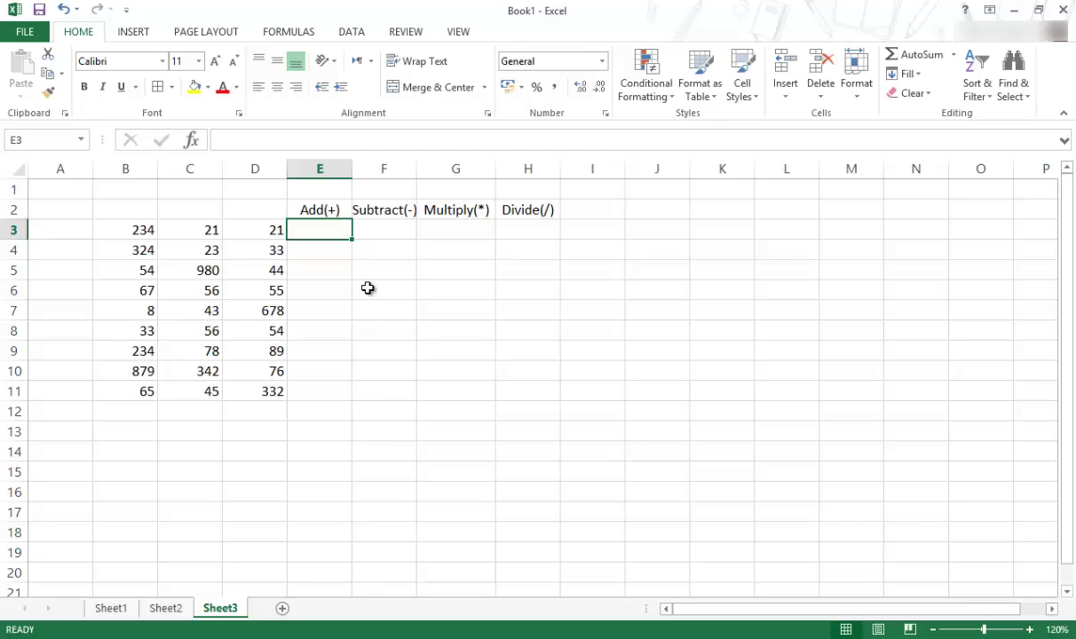
text(=)
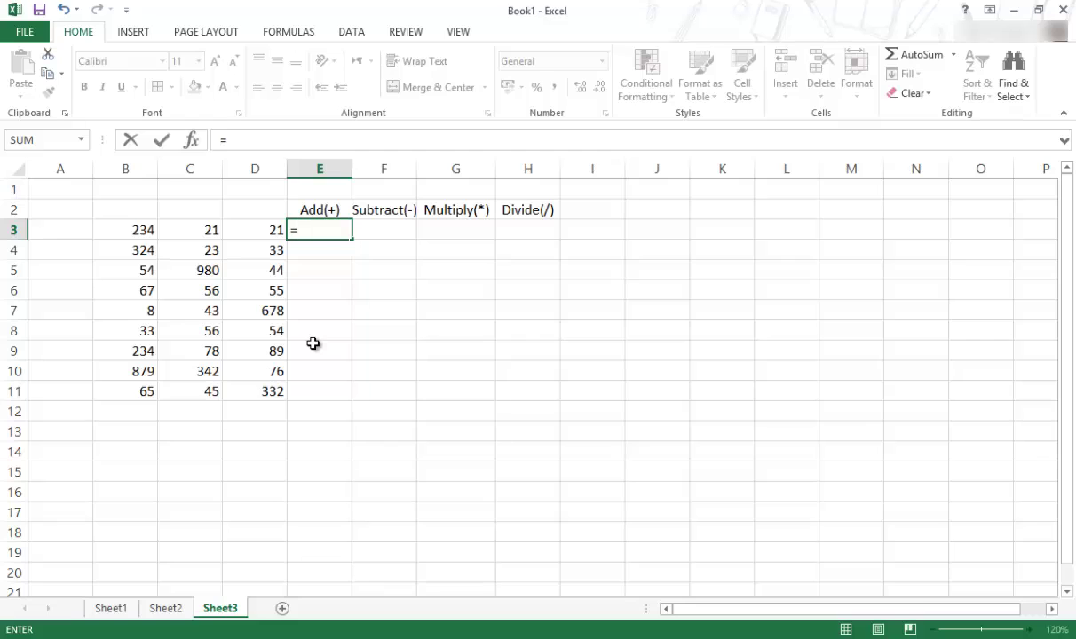
click(139, 230)
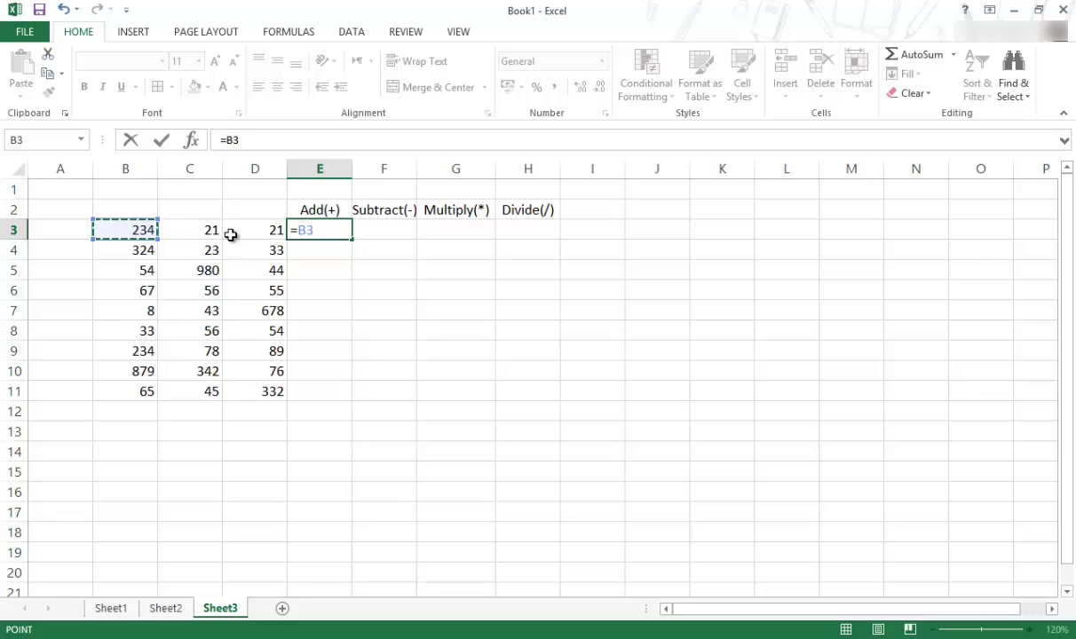
text(+)
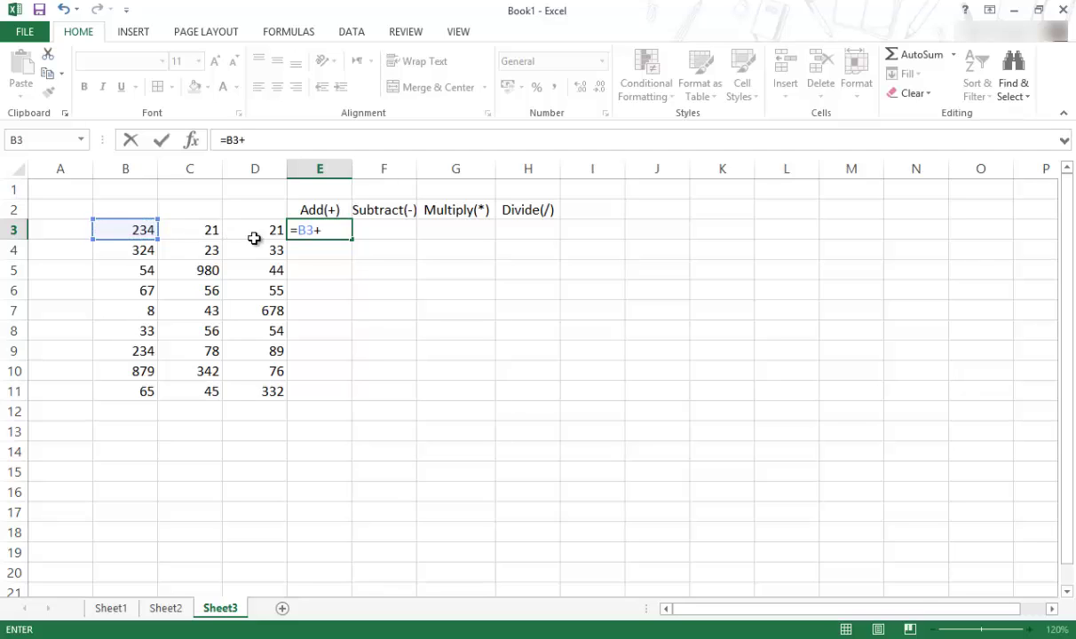
click(215, 232)
text(+)
click(272, 231)
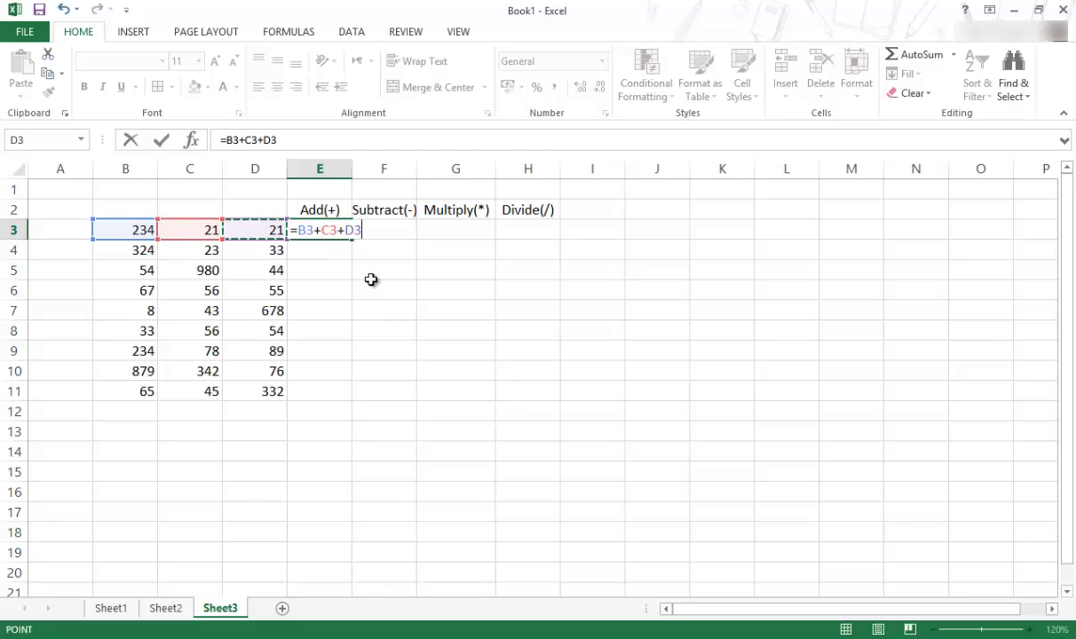
key(Return)
Step: Fill the E3 sum formula down to E11 and check the copied formulas
click(315, 229)
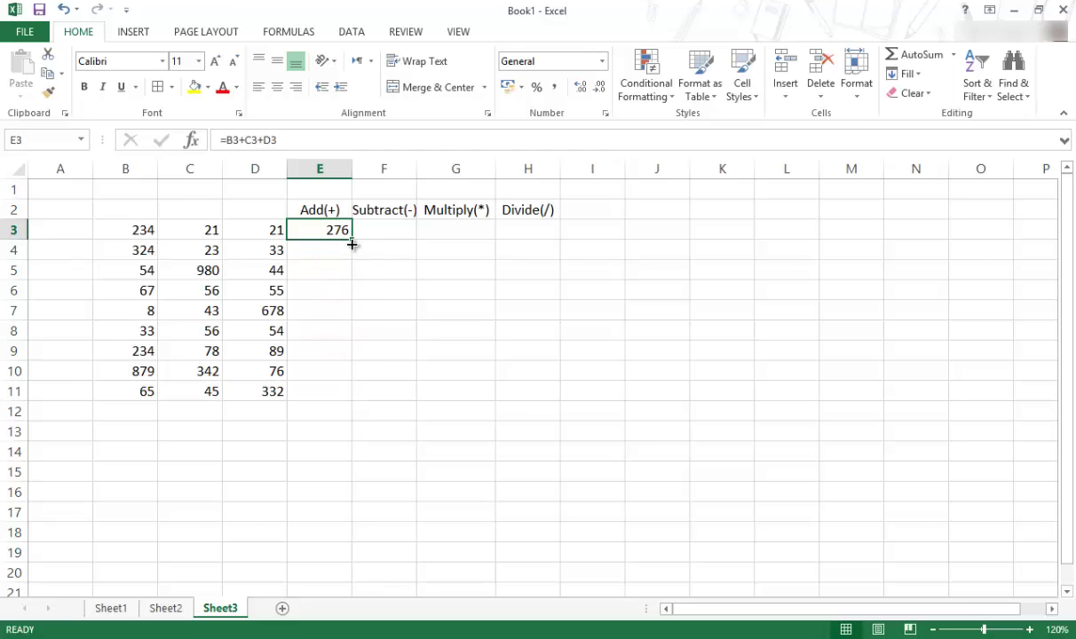
drag(352, 243, 361, 400)
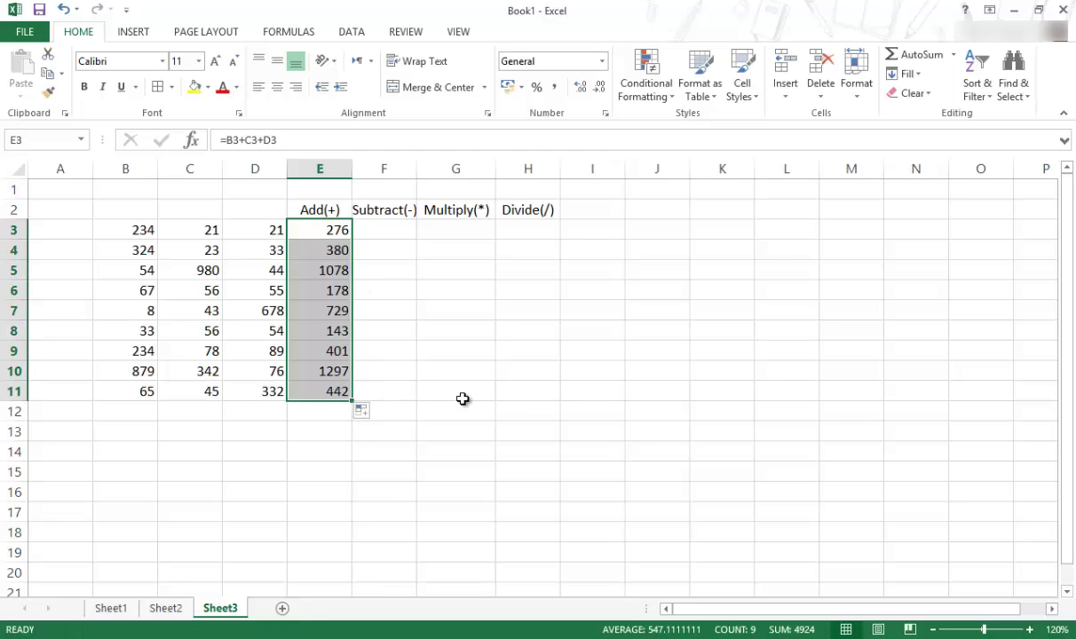
click(316, 250)
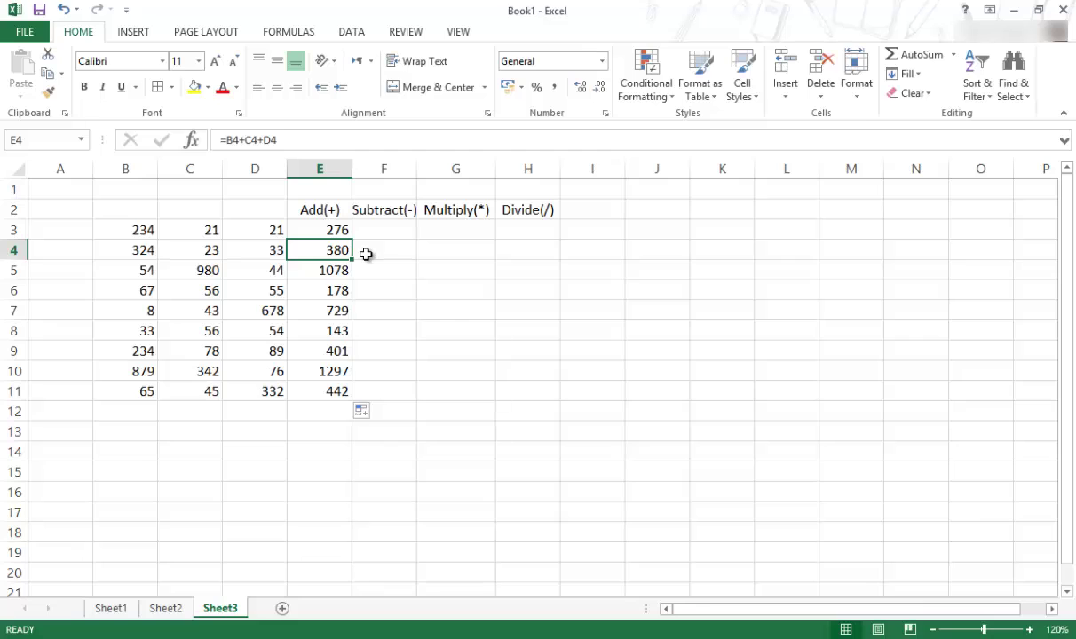
key(Down)
key(Down)
key(Down)
key(Down)
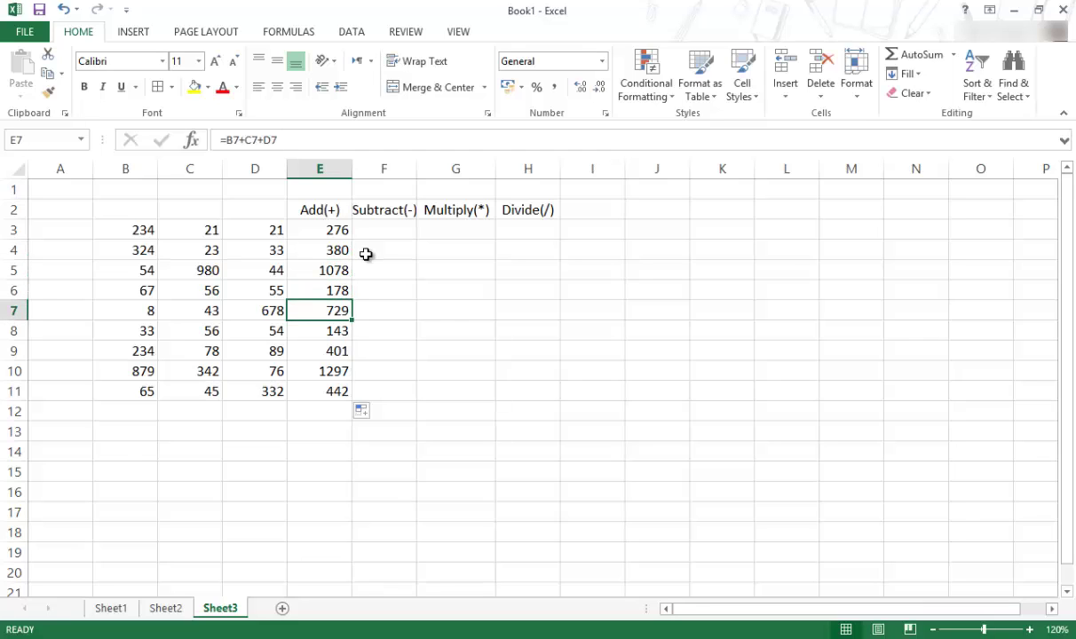
key(Down)
key(Down)
key(Down)
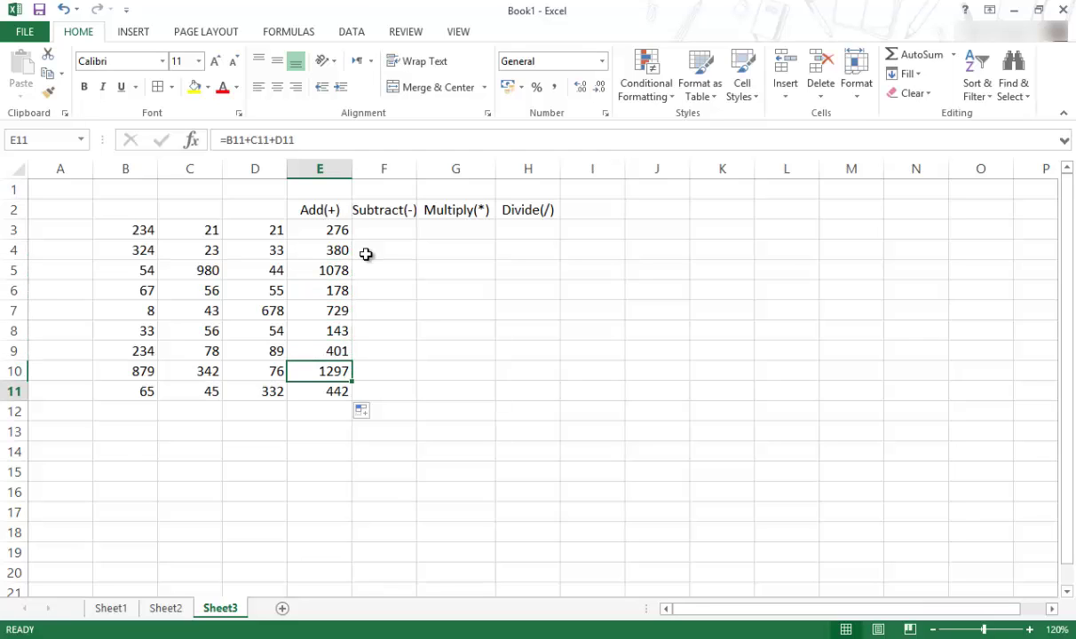
click(332, 231)
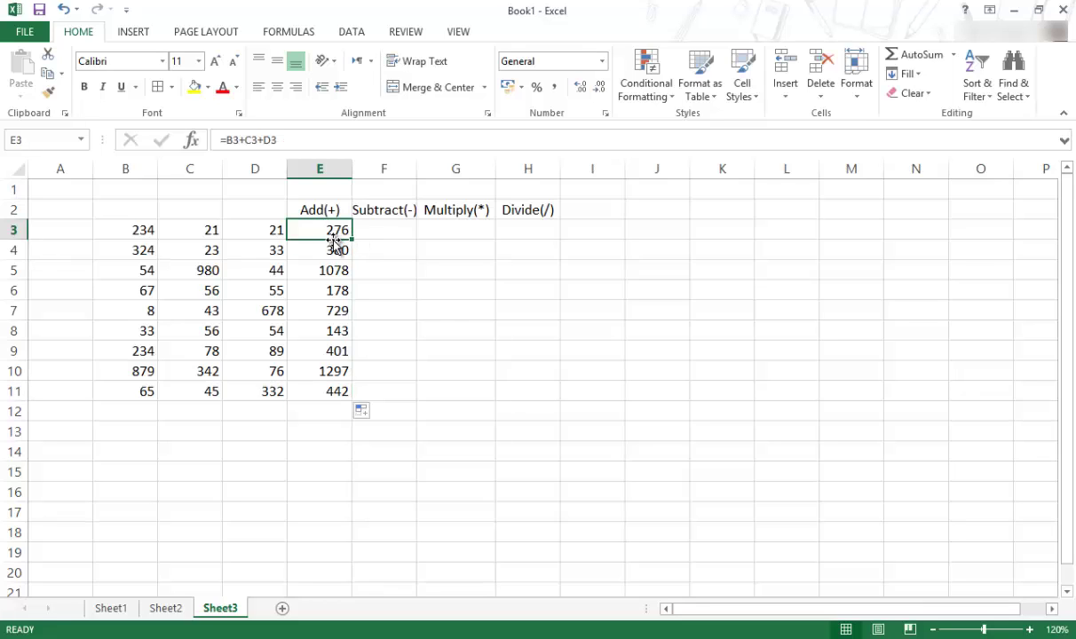
Step: Enter =B3-C3-D3 in F3 and fill it down to F11
click(386, 229)
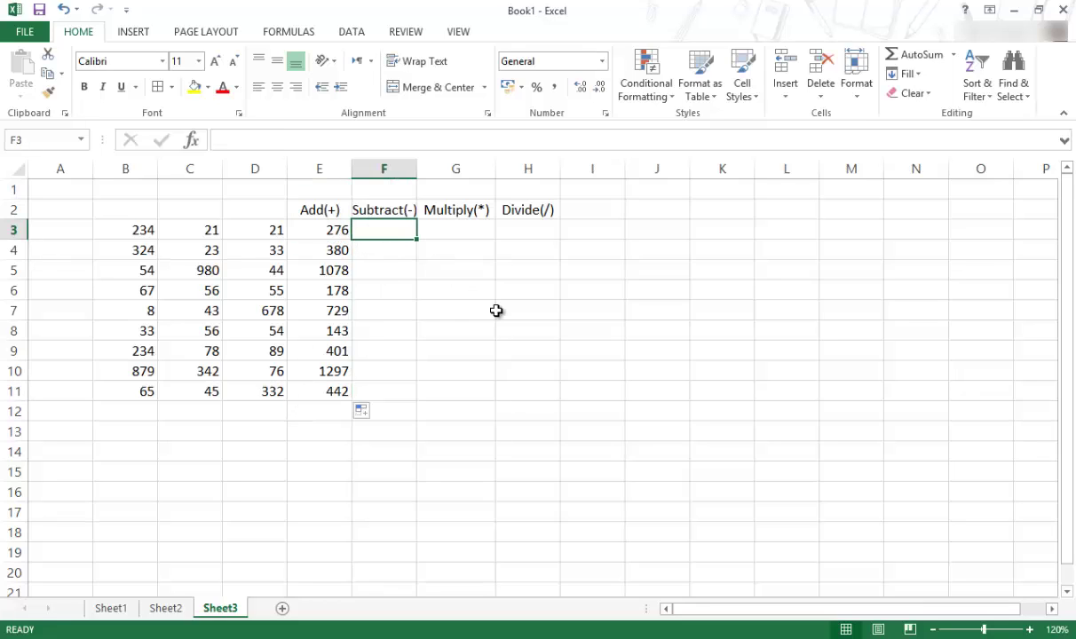
text(=)
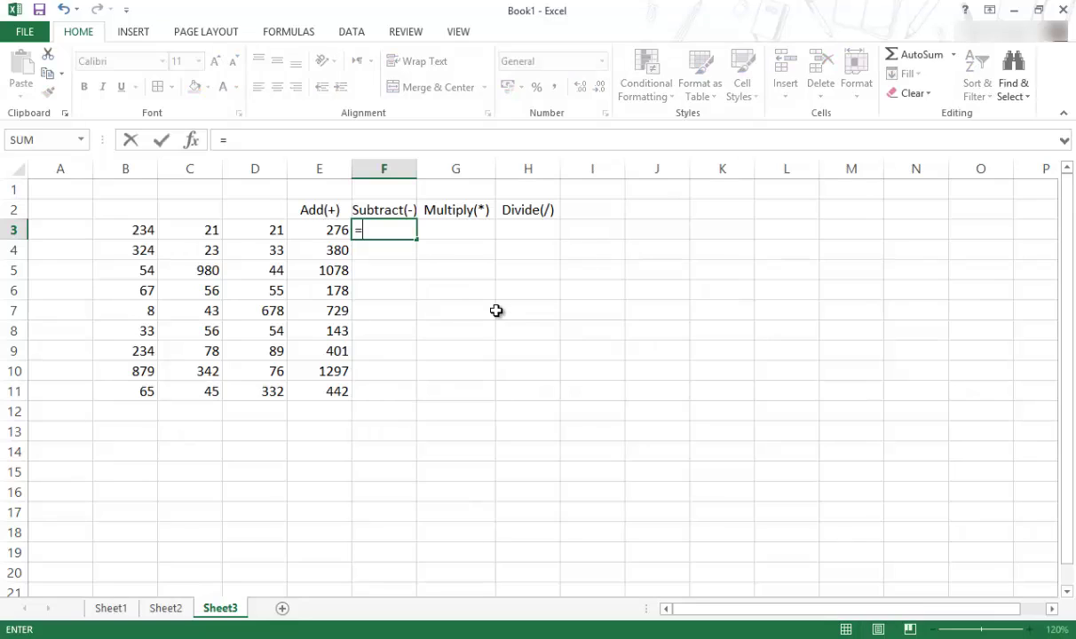
click(140, 230)
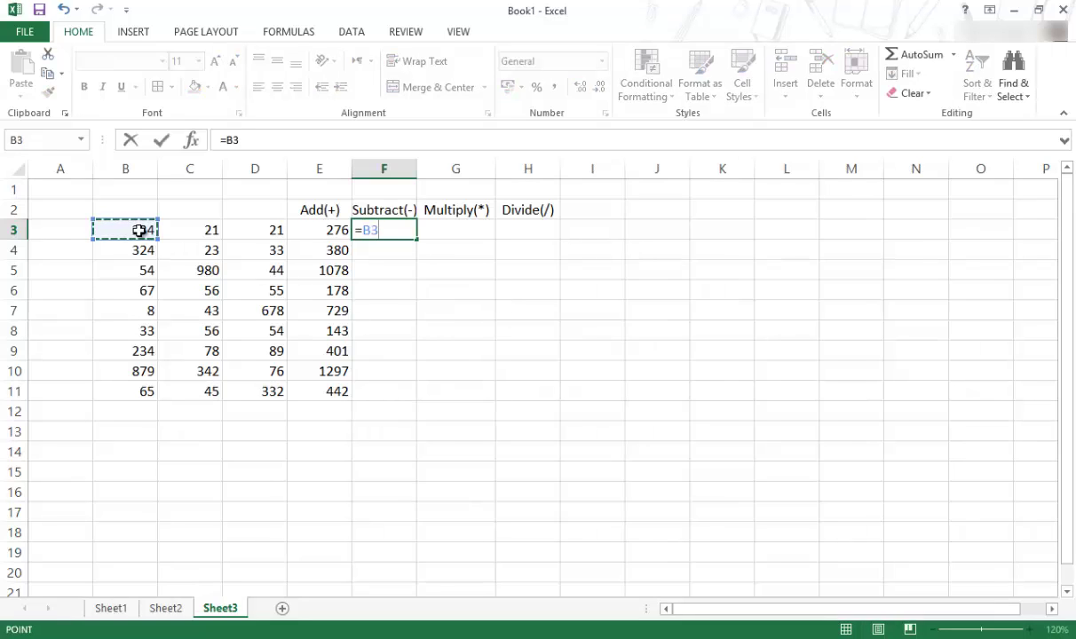
text(-)
click(196, 230)
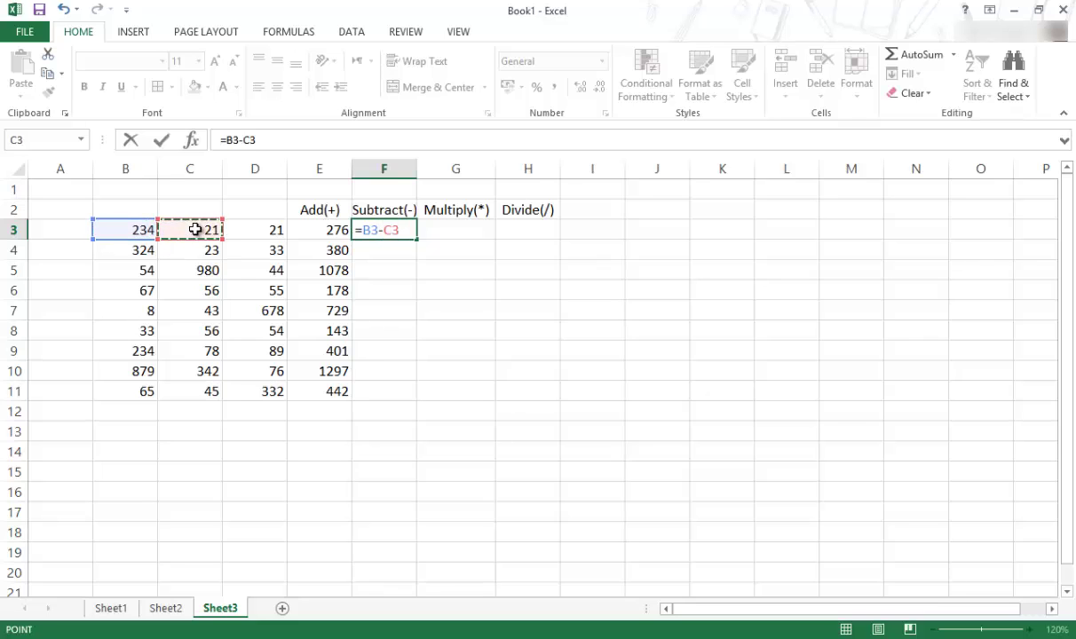
text(-)
click(268, 231)
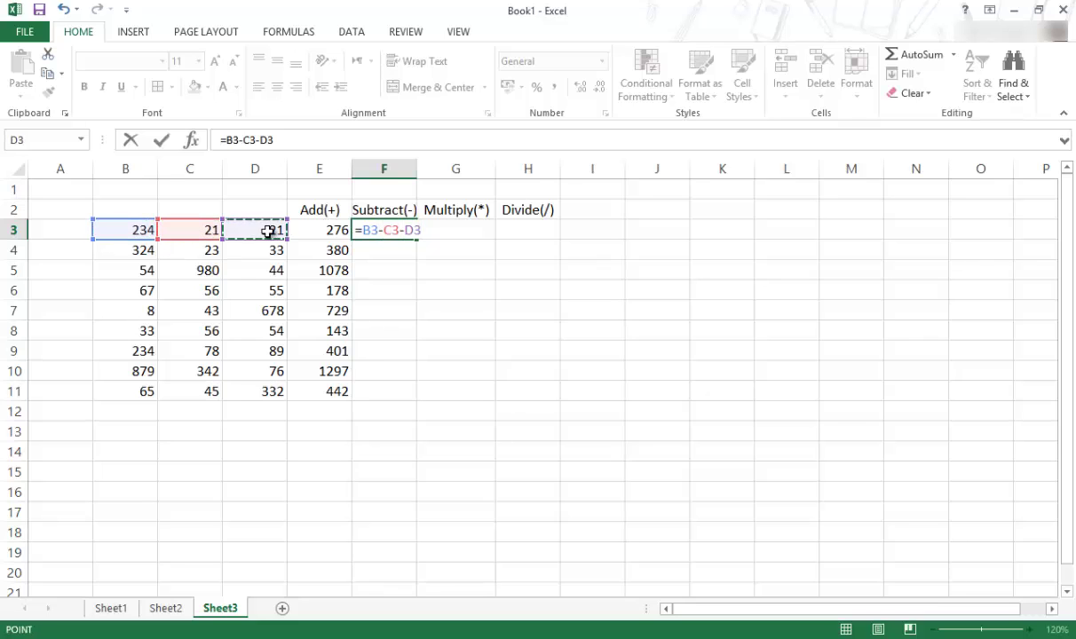
key(Return)
click(406, 236)
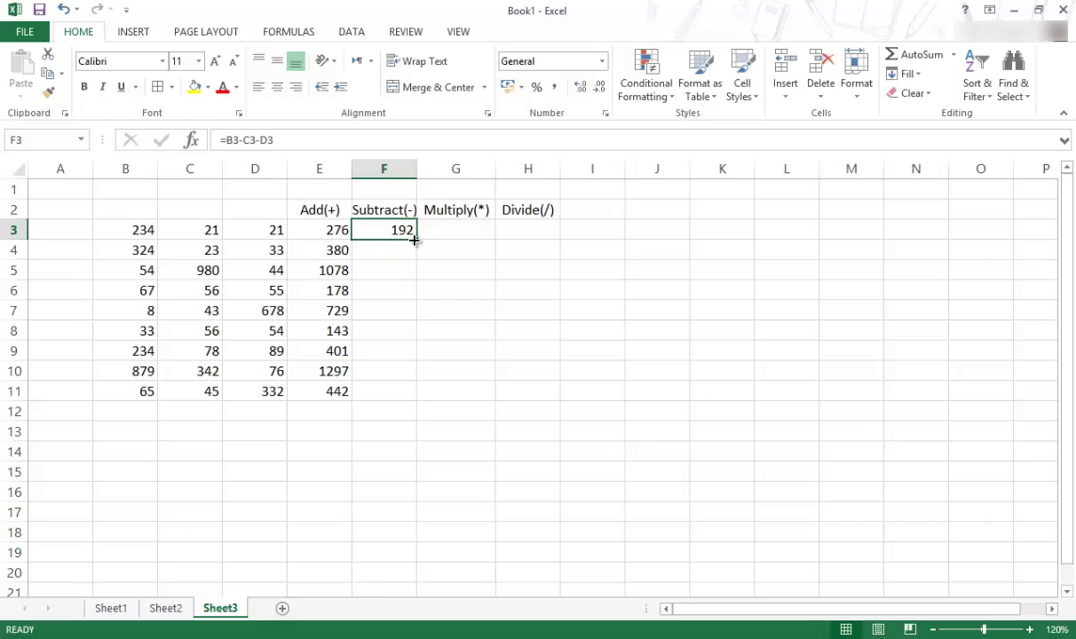
drag(416, 240, 403, 404)
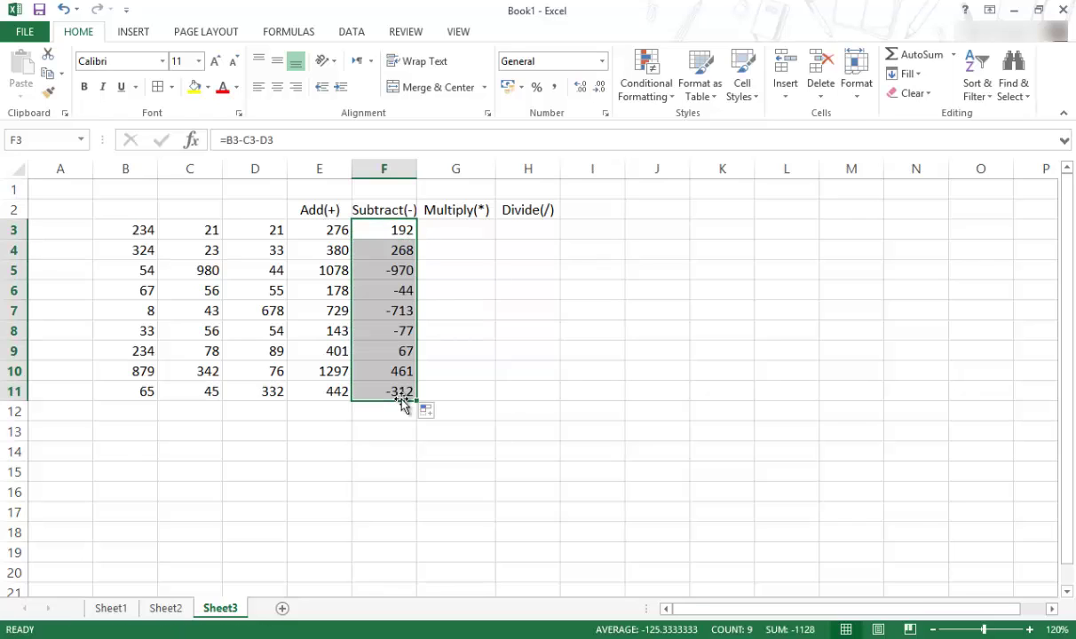
Step: Enter =B3*C3*D3 in G3
click(452, 233)
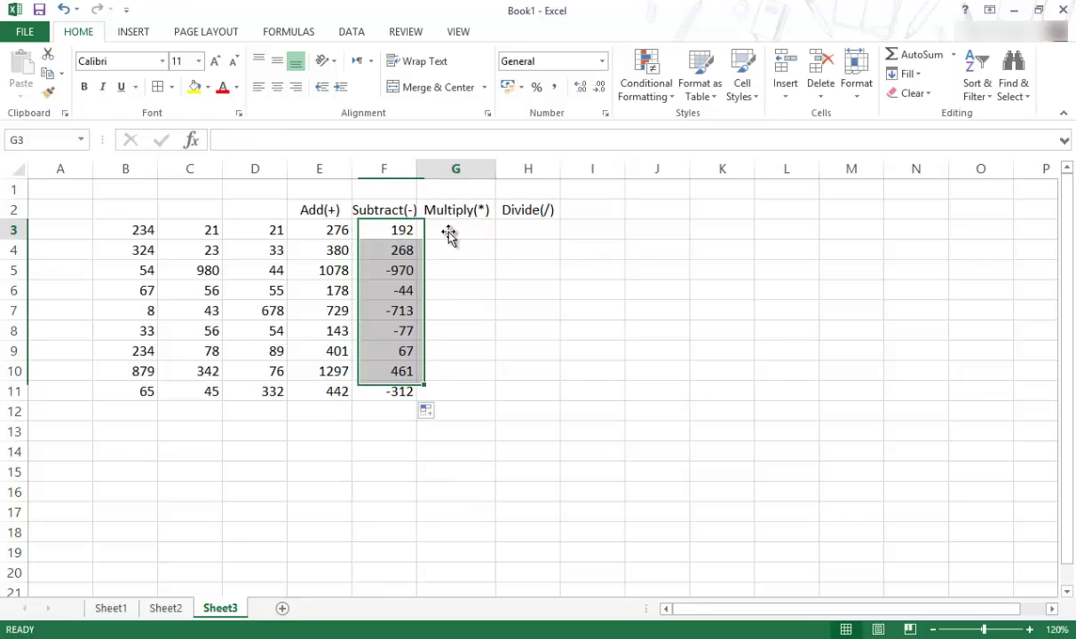
text(=)
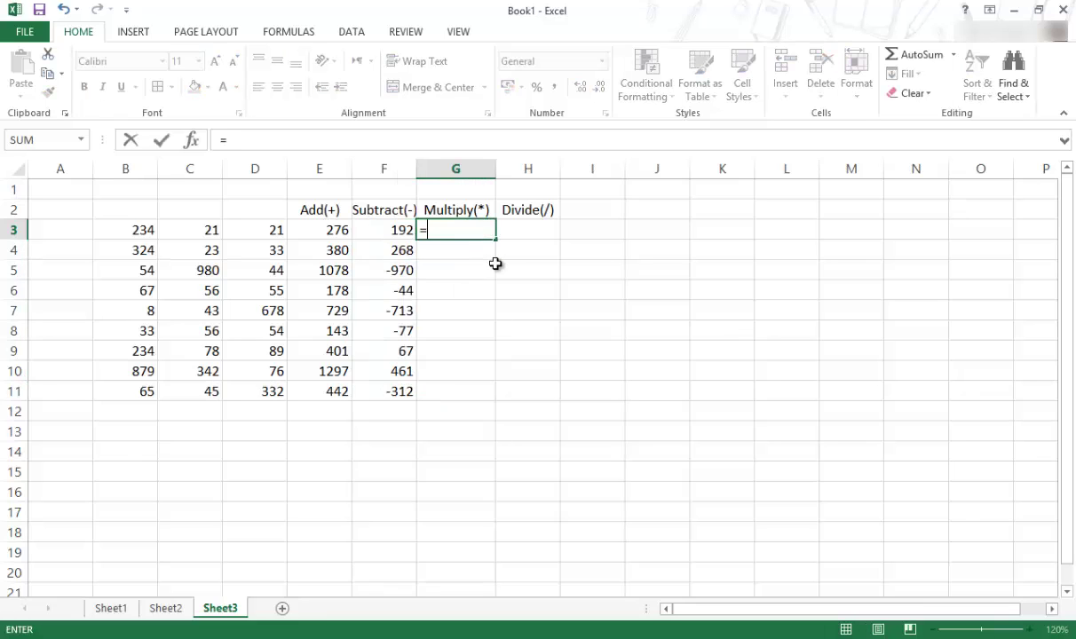
click(140, 230)
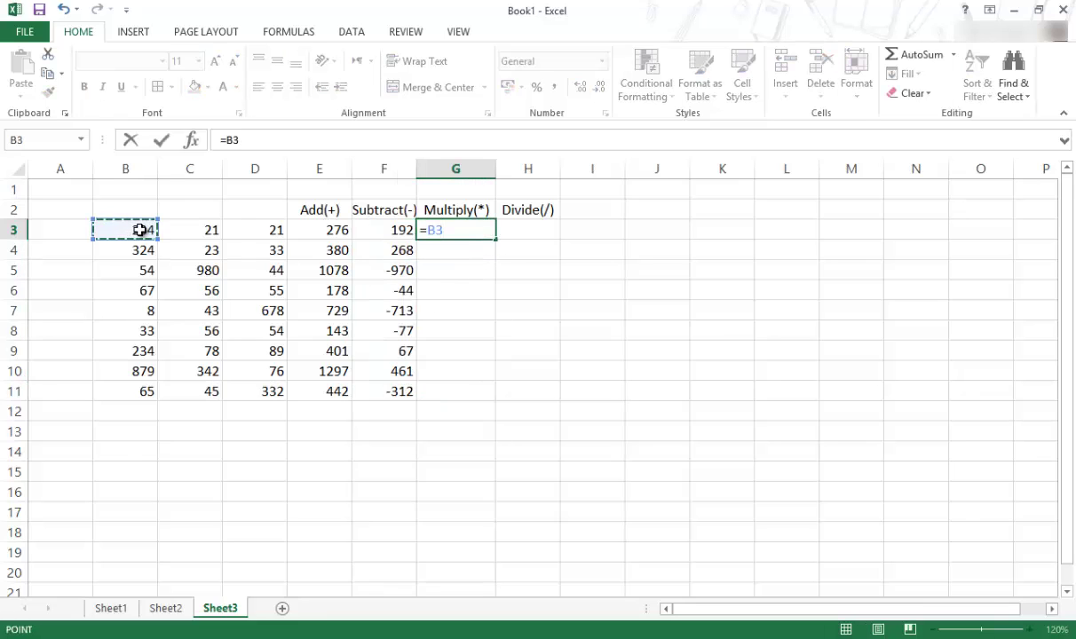
text(*)
click(205, 230)
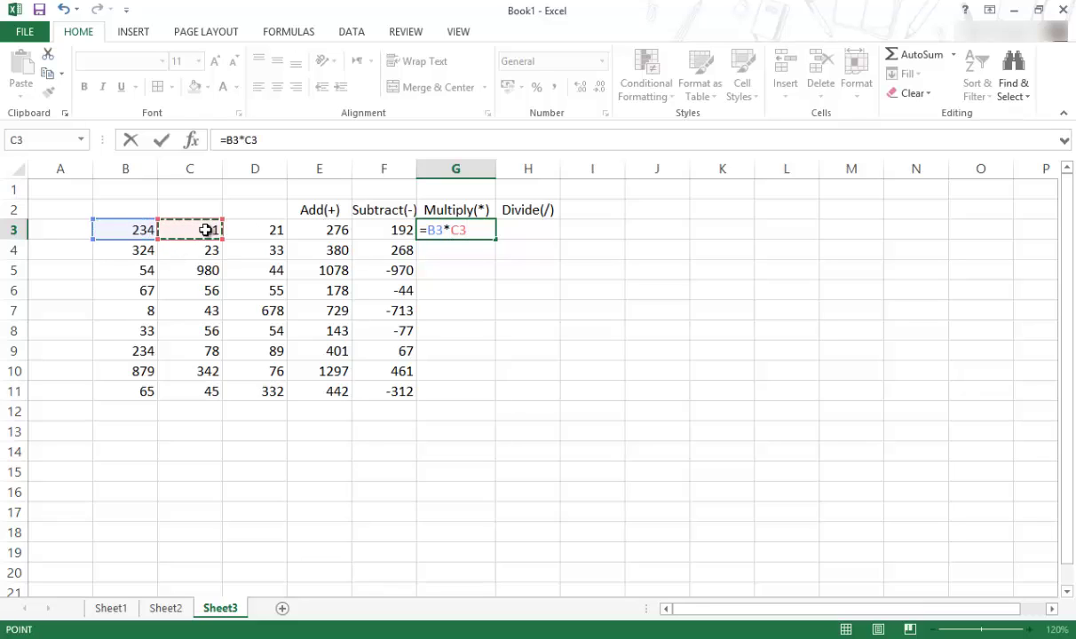
text(*)
click(268, 230)
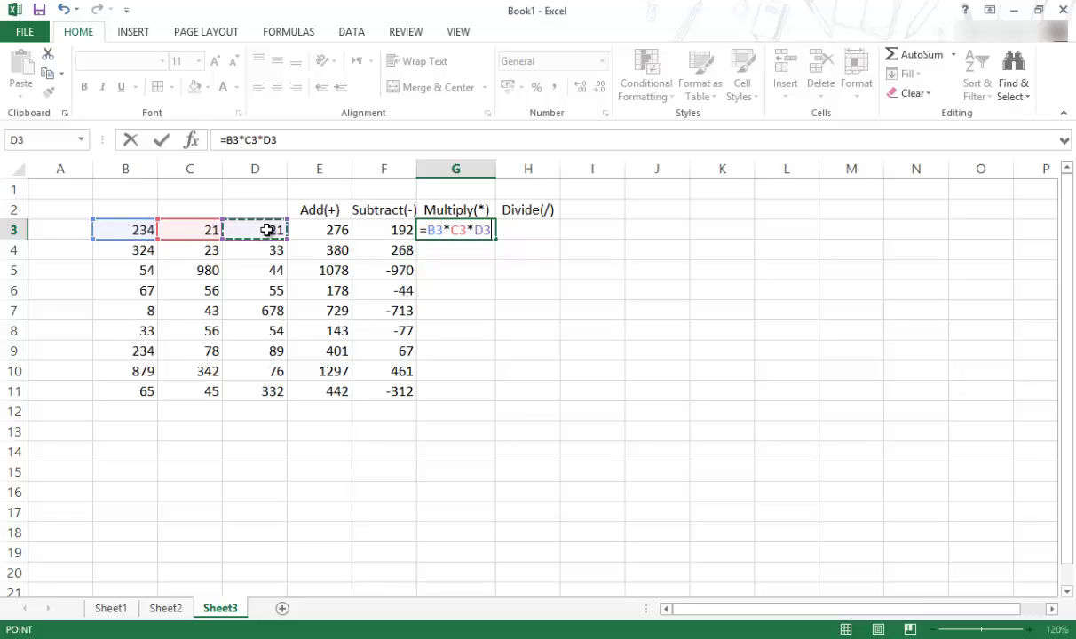
key(Return)
Step: Fill the product formula down to G11 and spot-check G10, G6 and G5
click(466, 231)
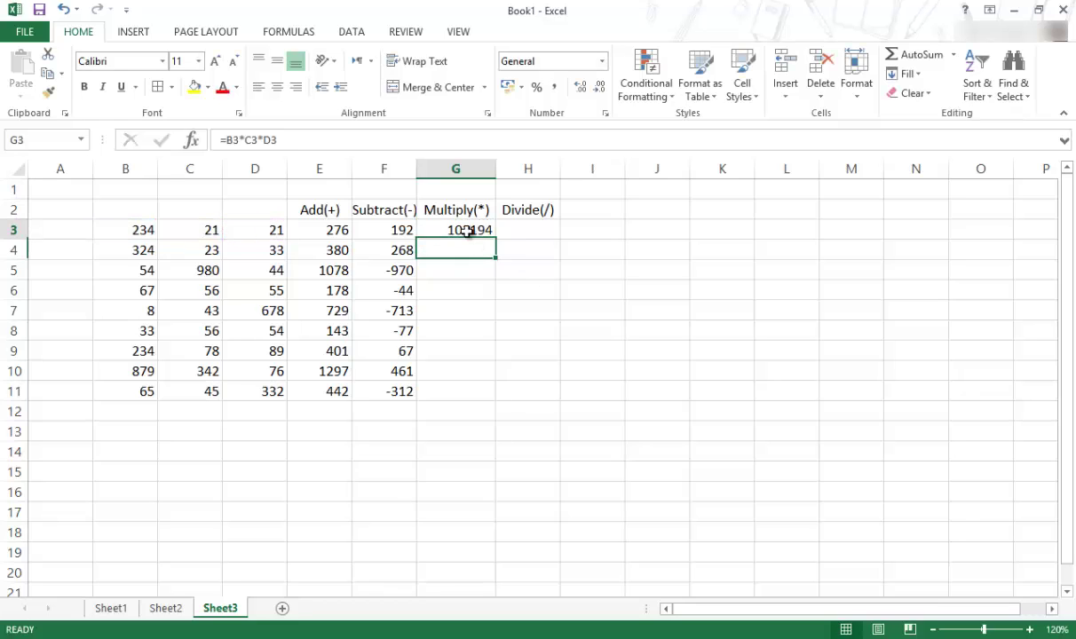
drag(495, 240, 481, 394)
click(468, 372)
click(463, 291)
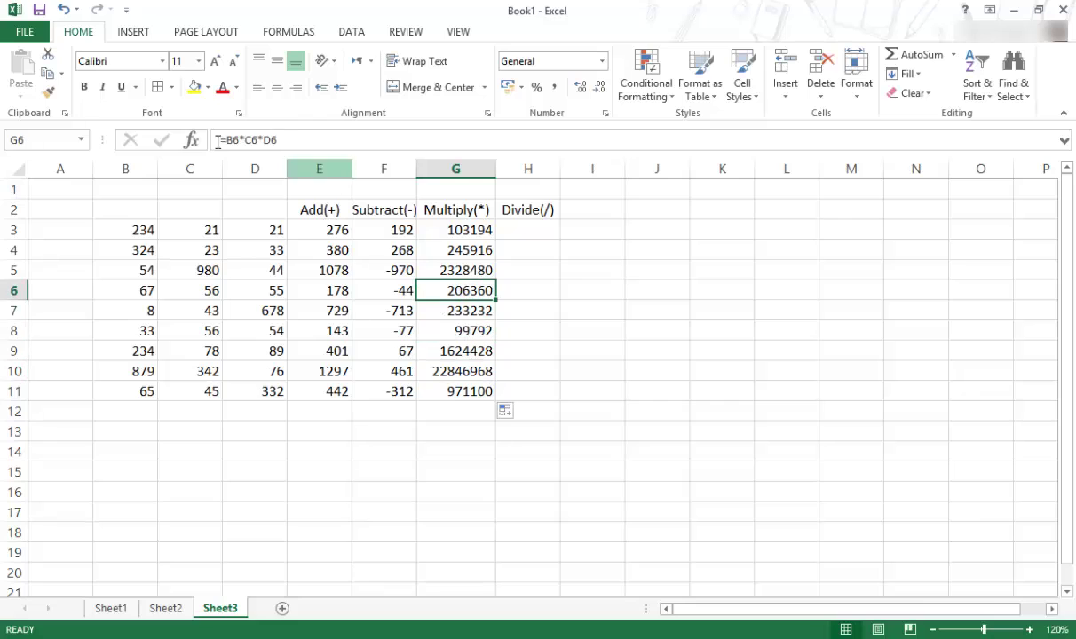
click(458, 268)
Step: Enter =B3/C3/D3 in H3
click(459, 248)
click(533, 231)
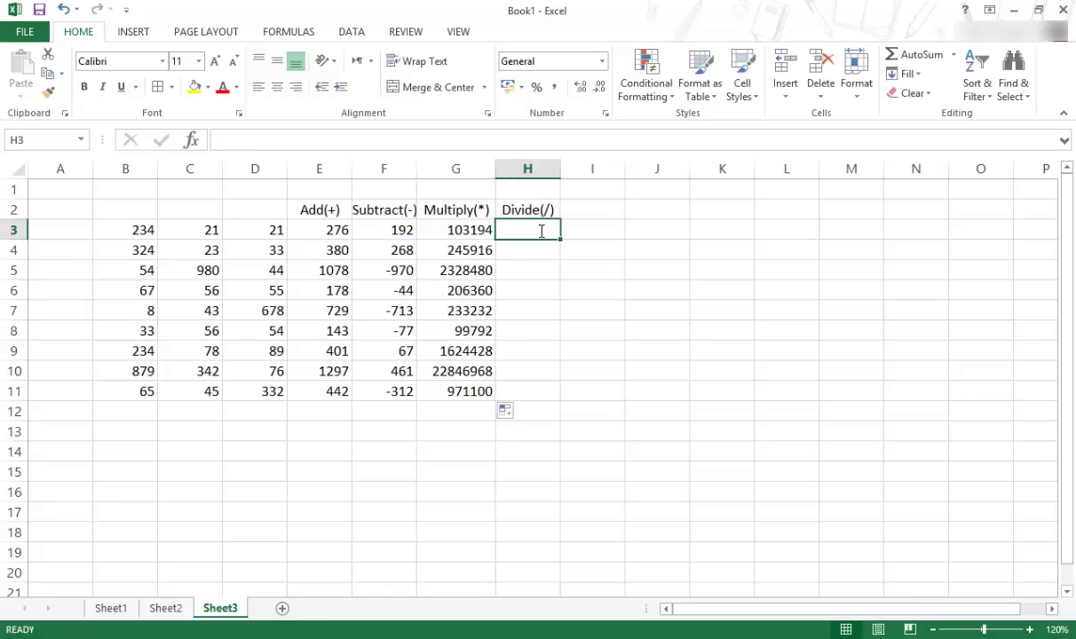
text(=)
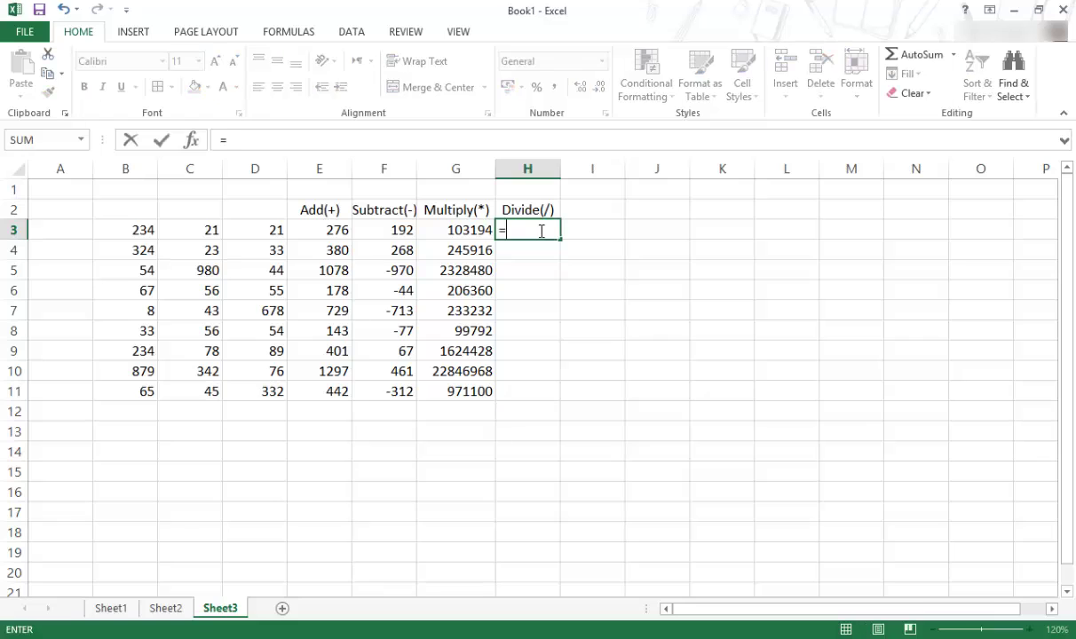
click(125, 229)
text(/)
click(203, 231)
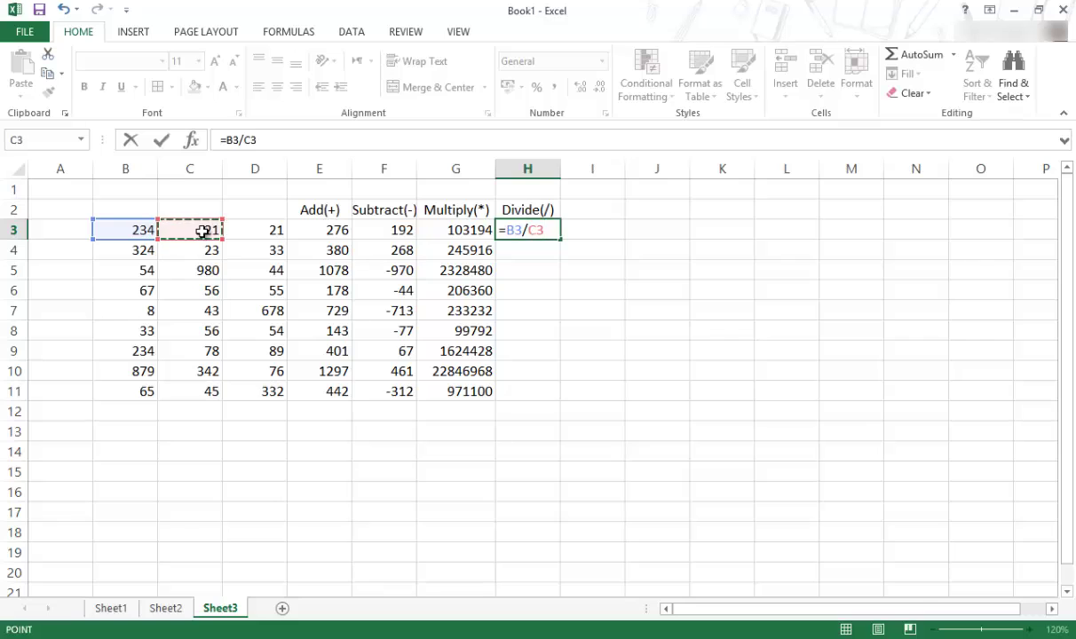
text(/)
click(261, 230)
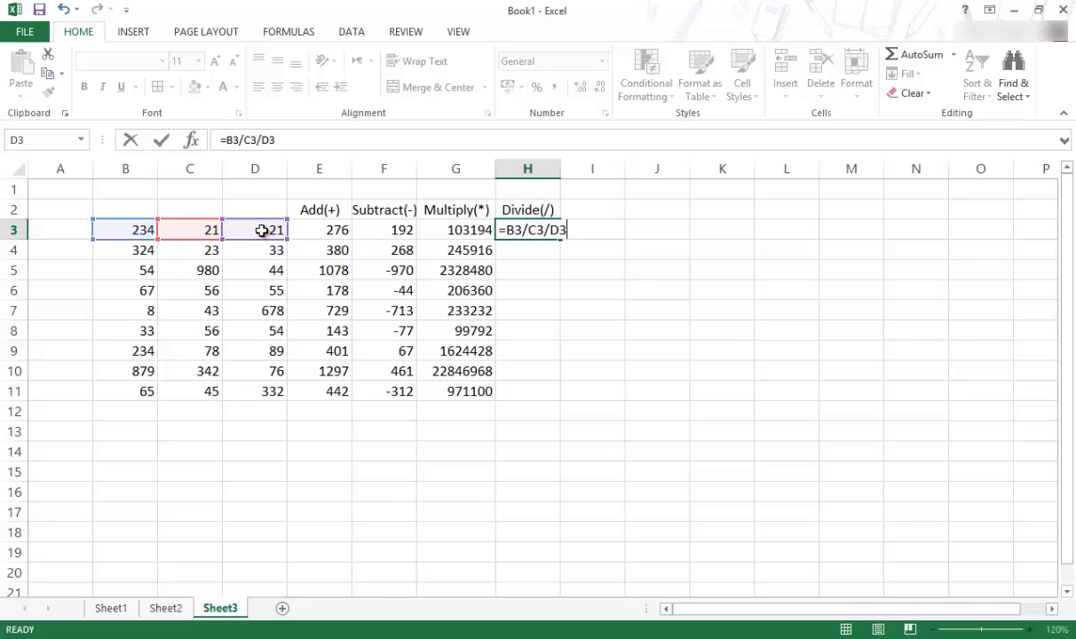
key(Return)
Step: Fill the division formula down to H11 and review the row 3 formulas E3 through H3
click(528, 230)
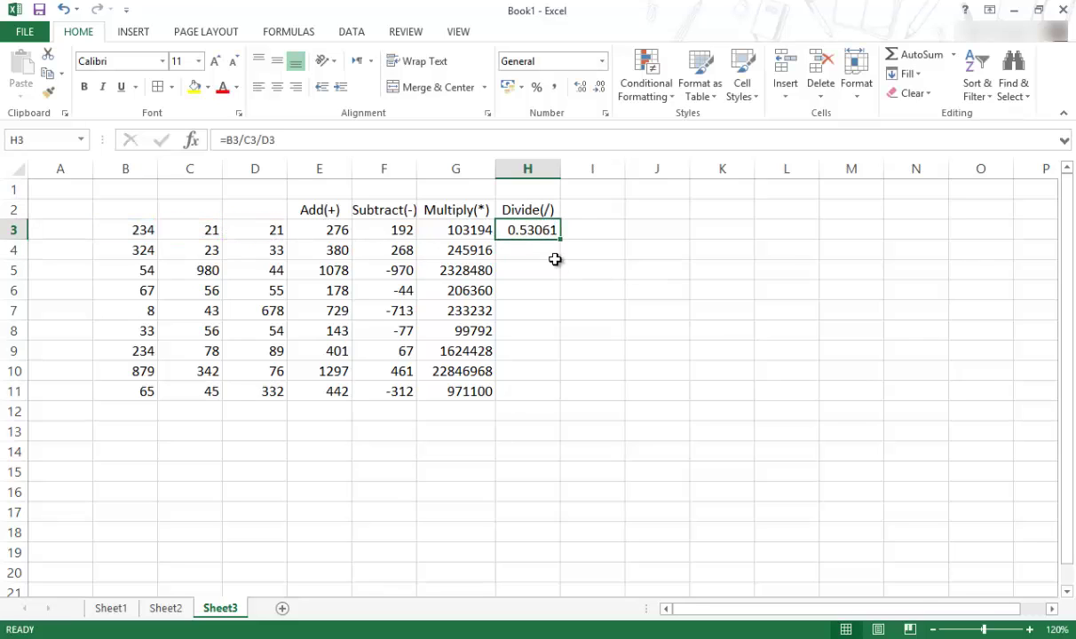
drag(559, 241, 545, 397)
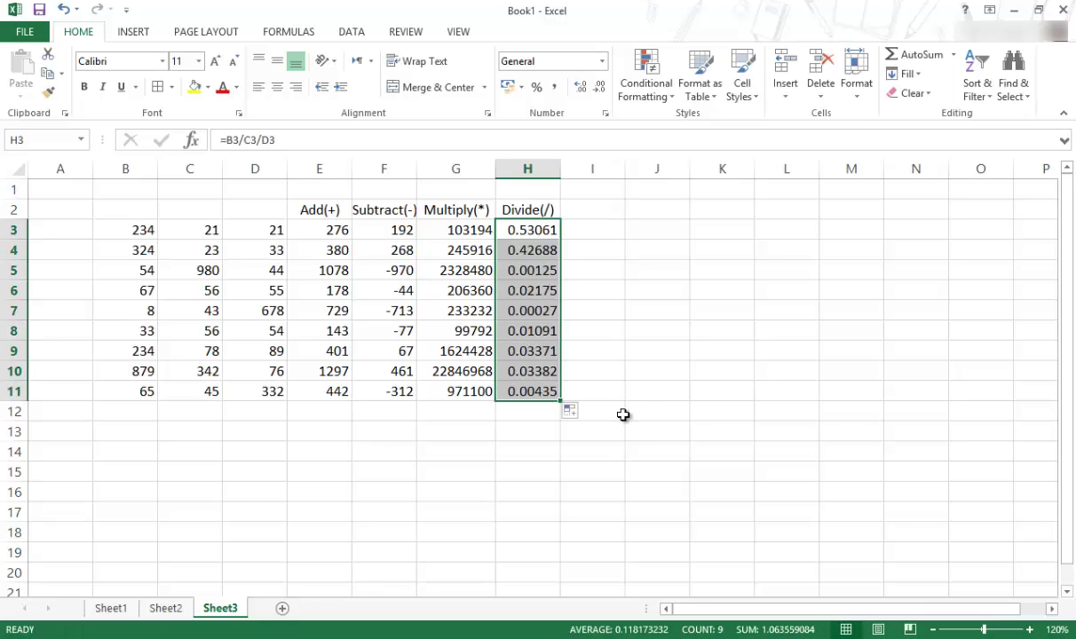
click(343, 231)
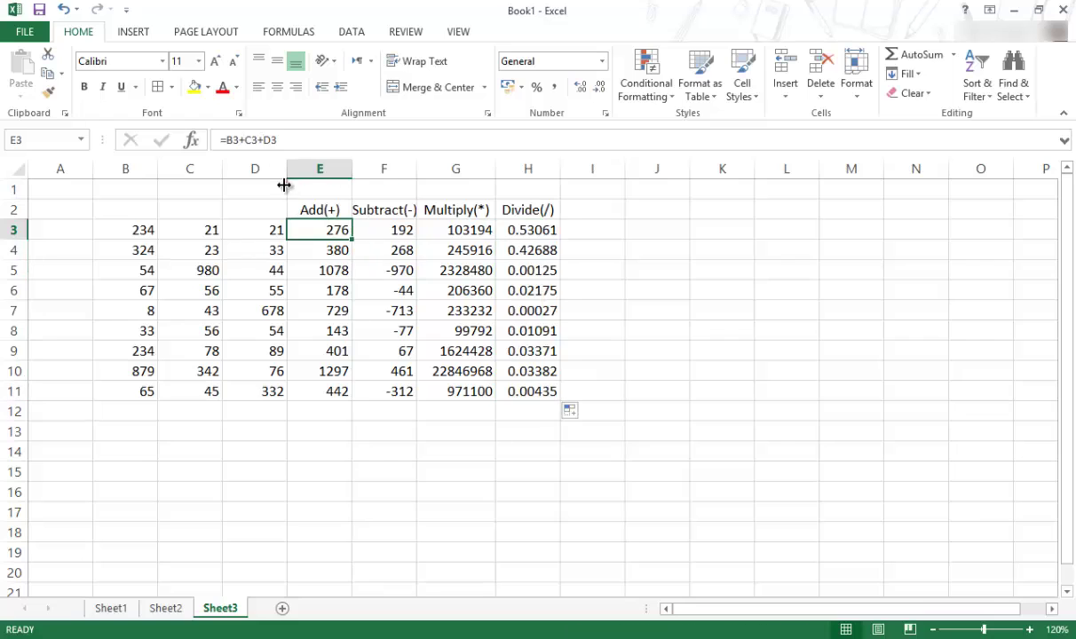
click(383, 228)
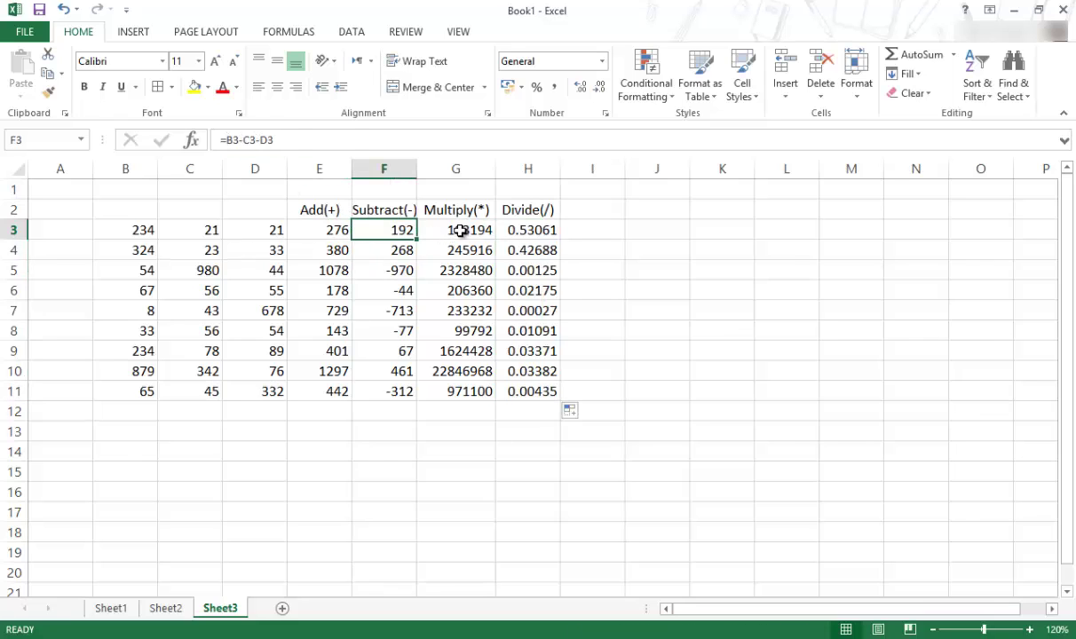
click(457, 231)
click(515, 233)
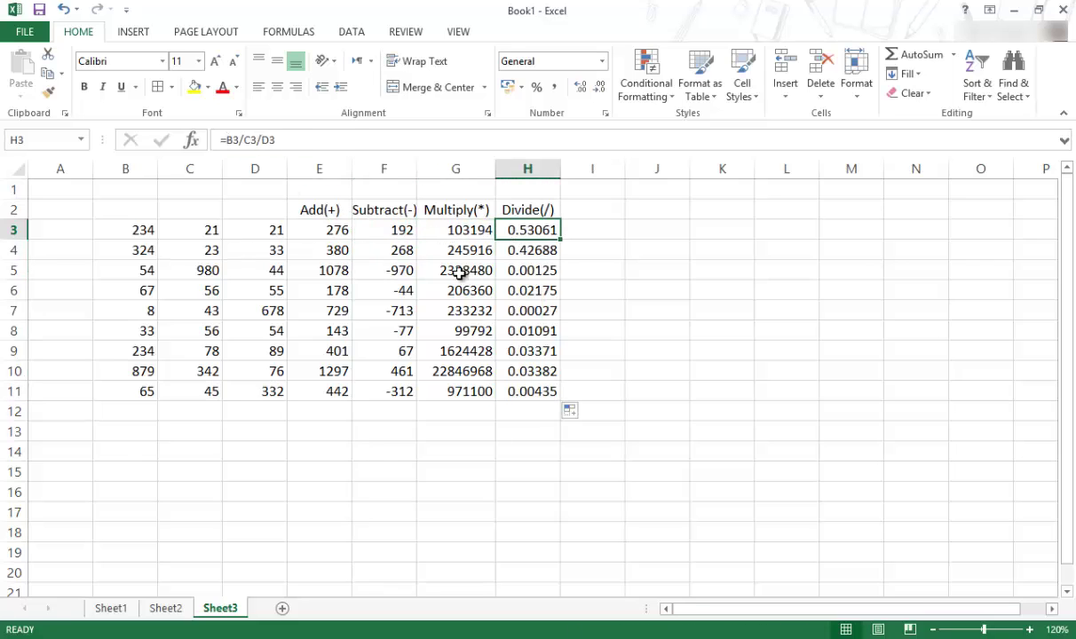
Step: Enter the label Total in D12
click(252, 415)
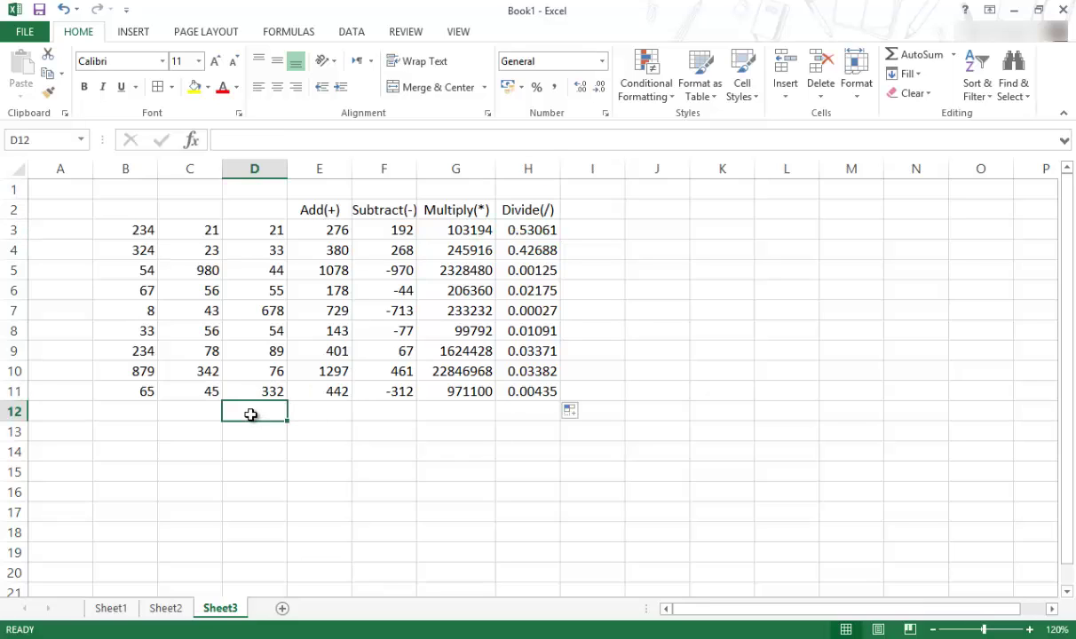
text(Total)
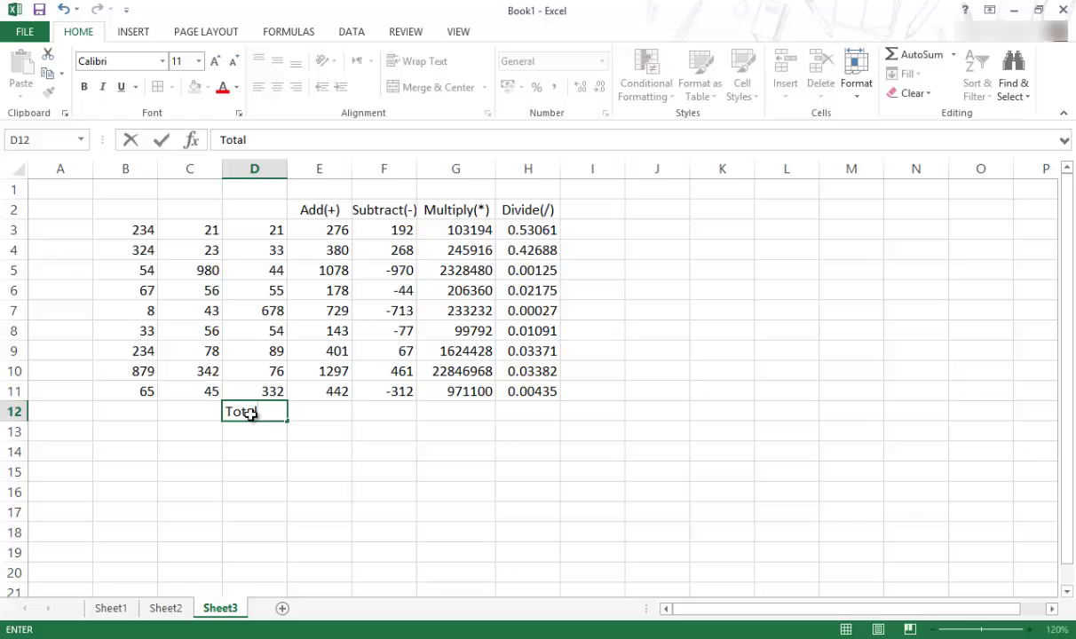
key(Return)
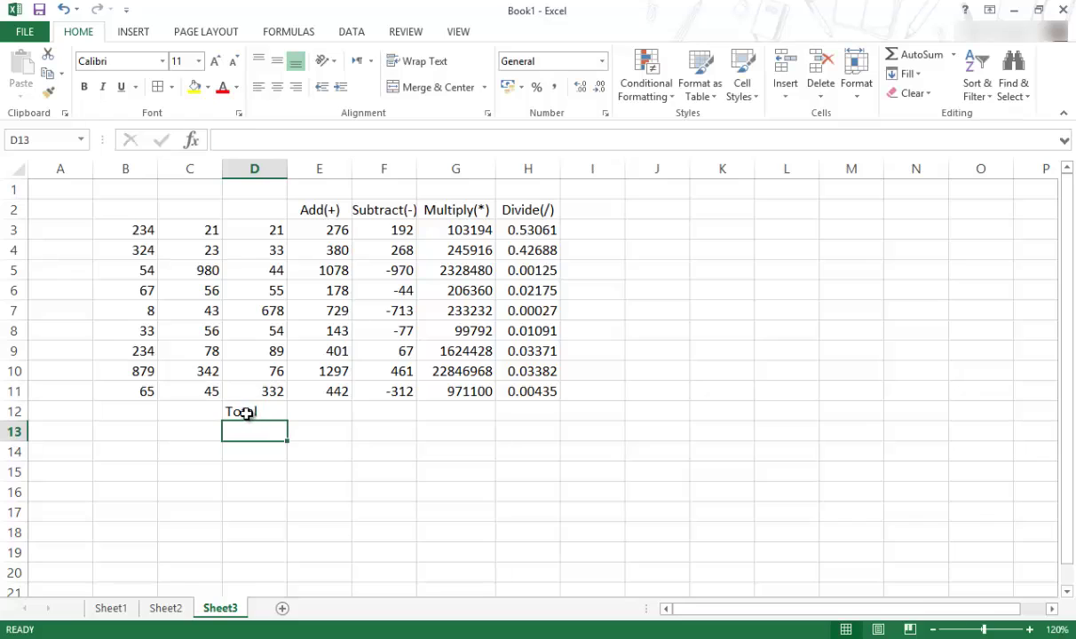
click(324, 410)
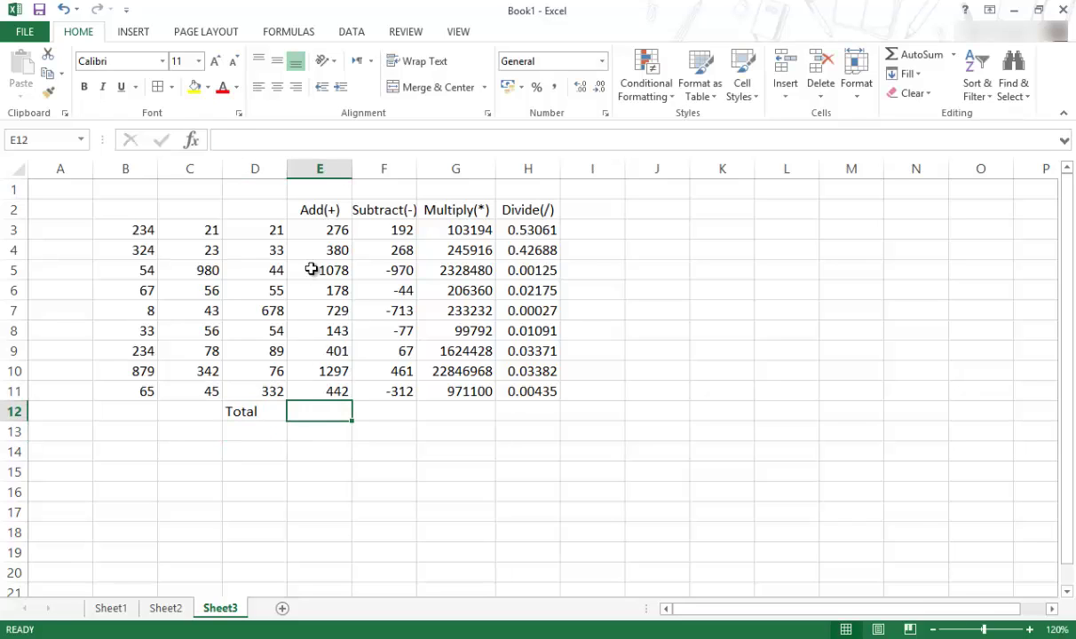
Step: Review the Add(+) formulas in E3 through E5
click(323, 233)
click(321, 253)
click(321, 267)
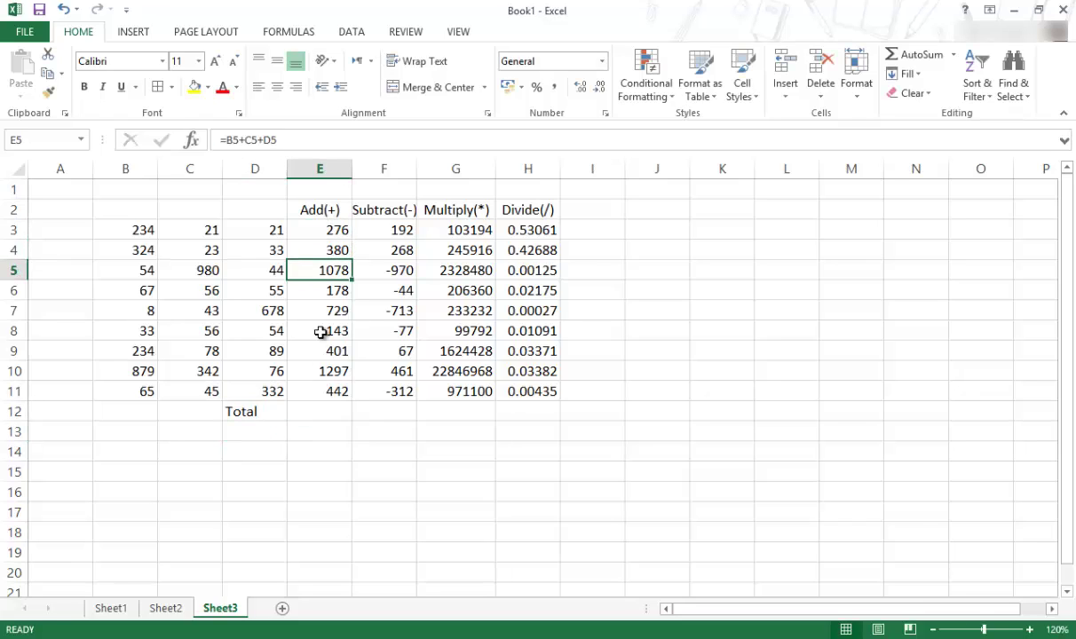
click(315, 412)
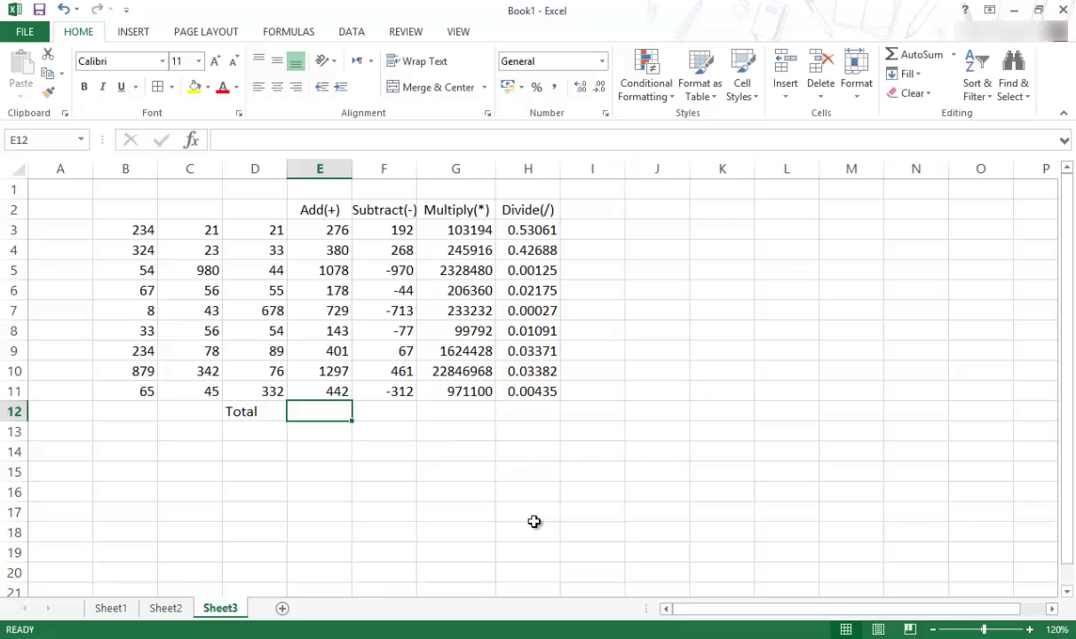
click(333, 231)
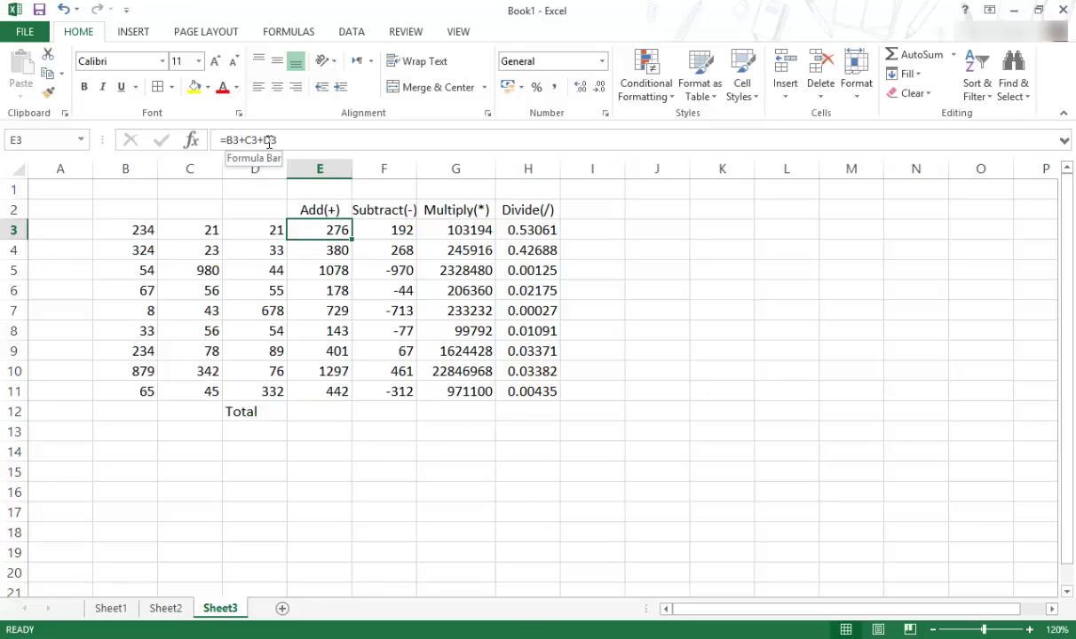
Step: Clear E3:E11 and enter =SUM(B3:D3) in E3
drag(330, 231, 331, 409)
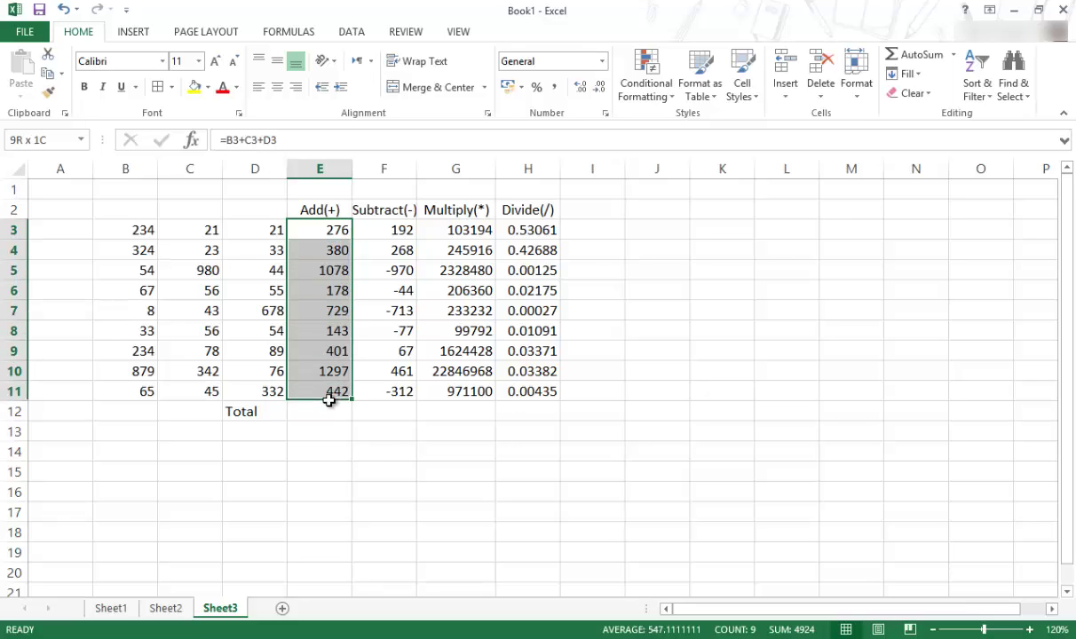
key(Delete)
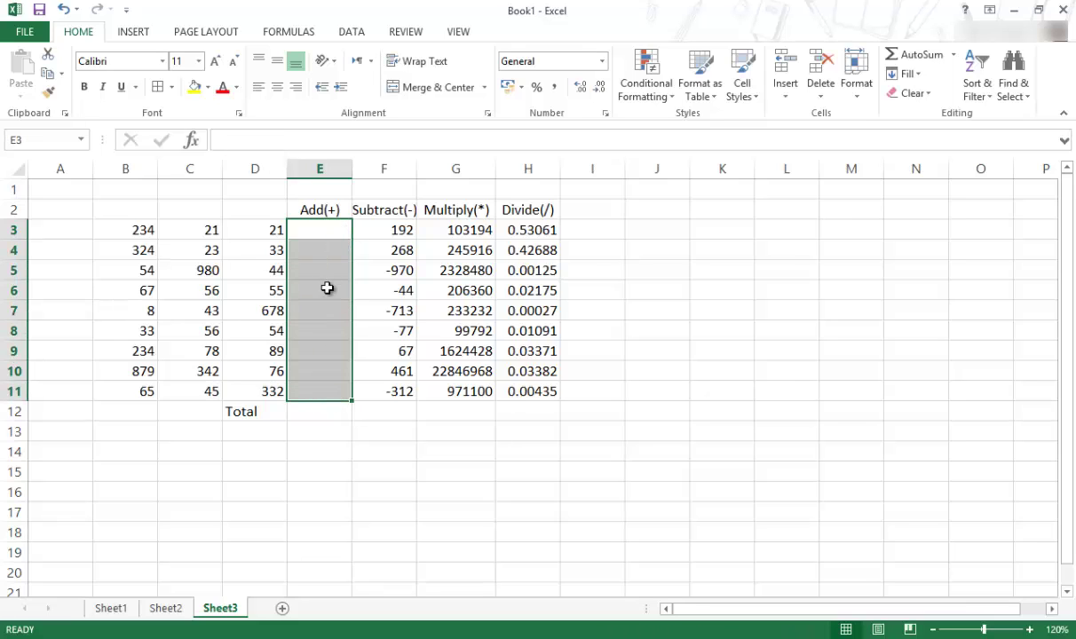
click(307, 230)
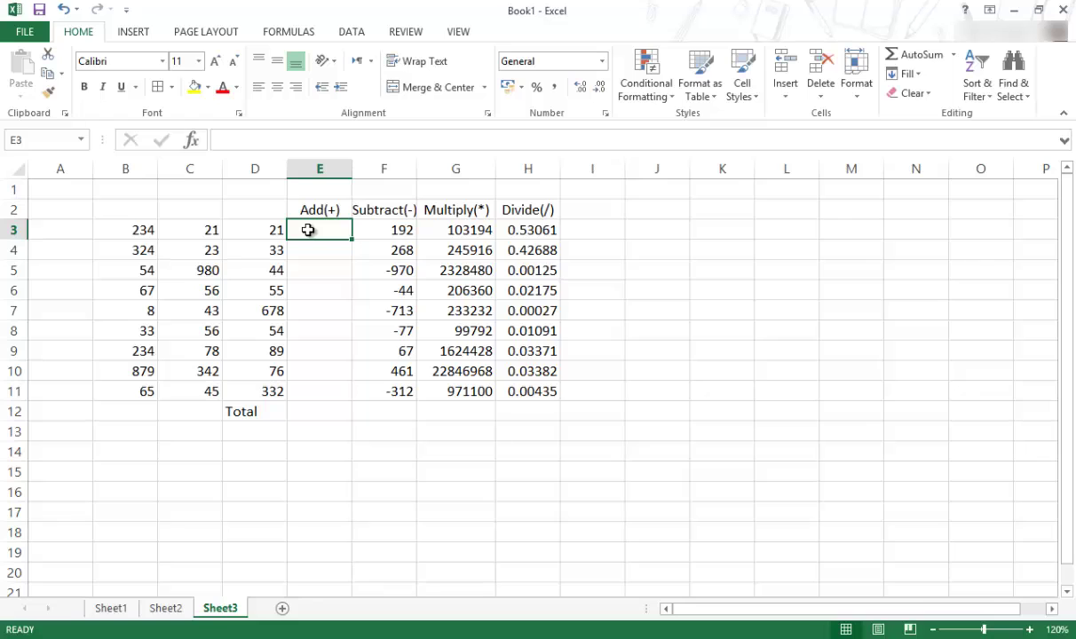
text(=sum)
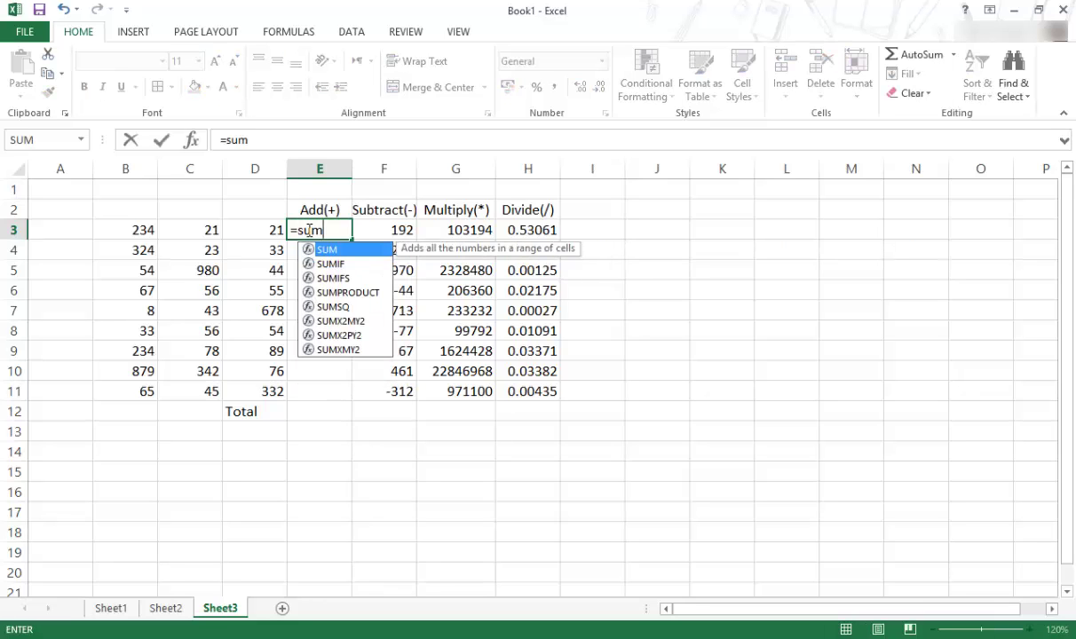
text(()
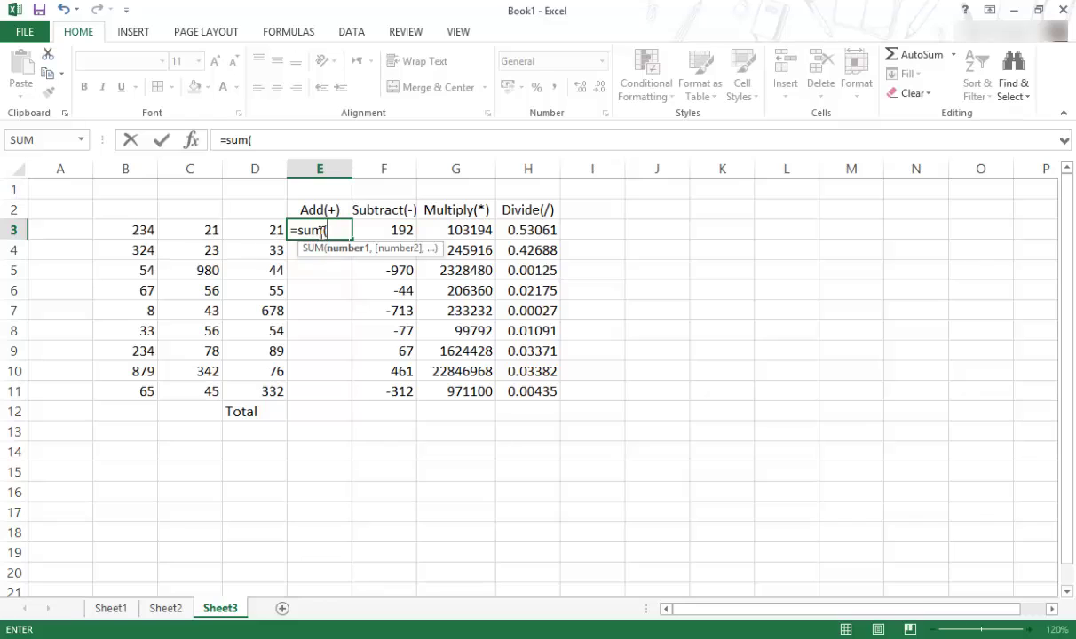
drag(125, 231, 257, 238)
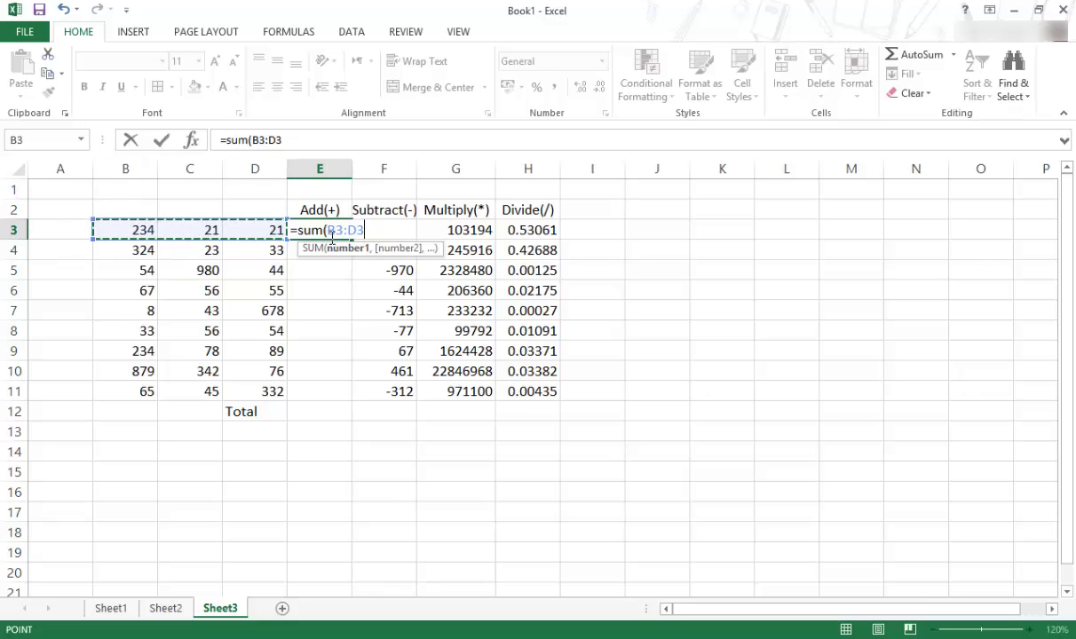
text())
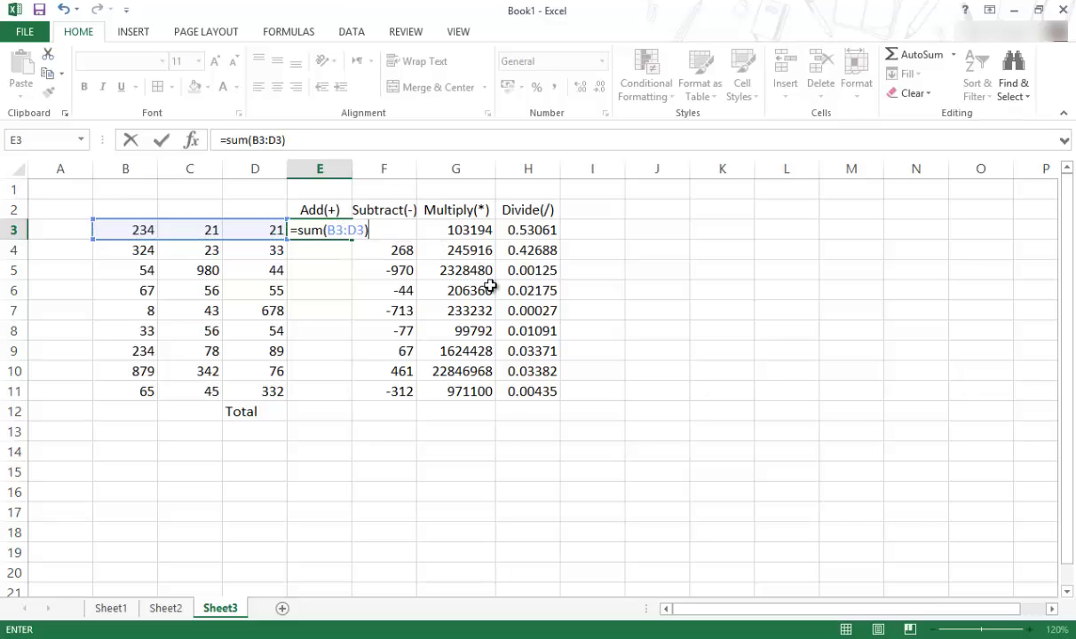
key(Return)
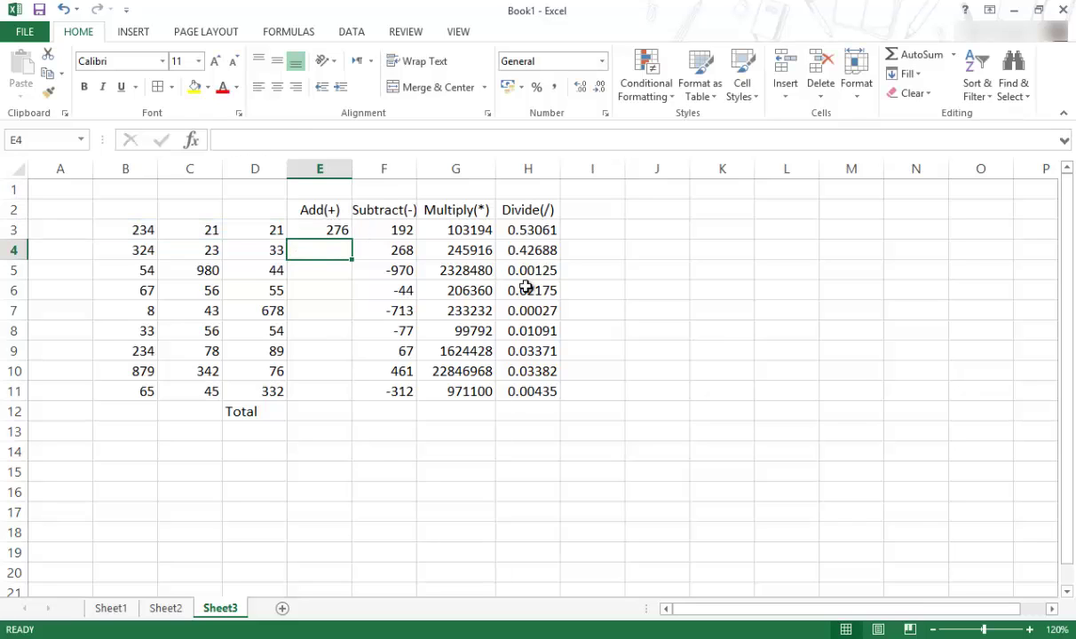
Step: Fill the SUM formula down to E11 and check the copies
click(326, 231)
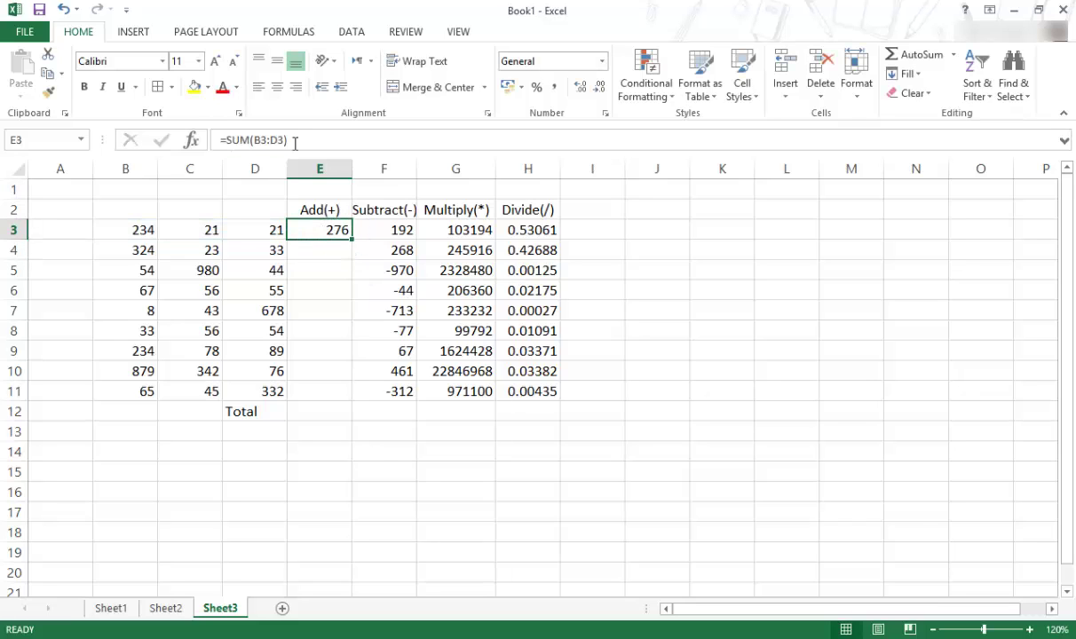
drag(353, 259, 353, 404)
click(313, 250)
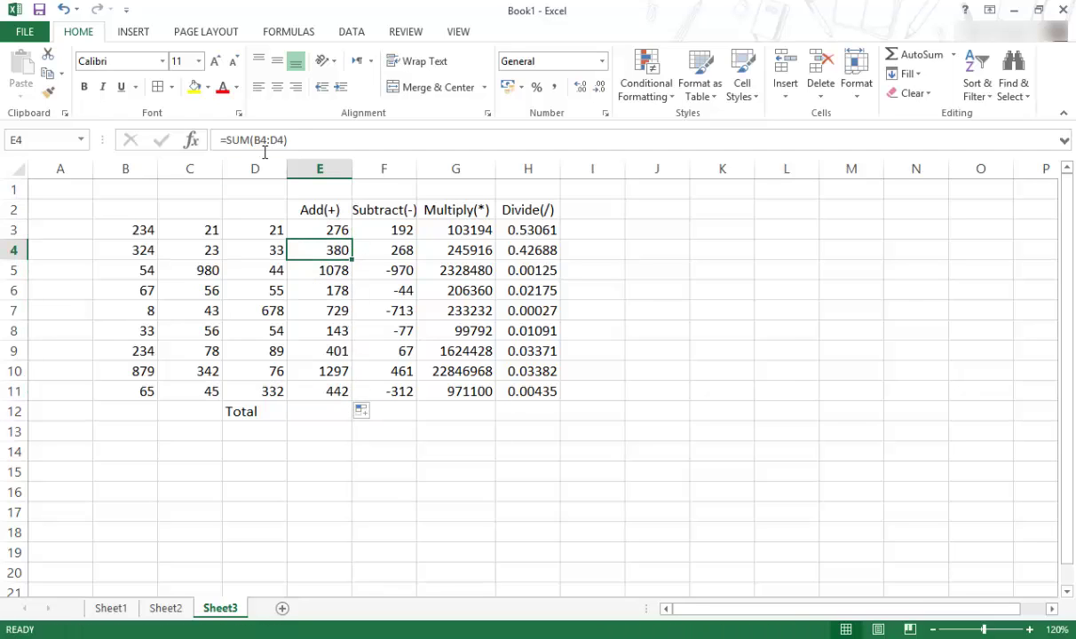
key(Down)
key(Down)
key(Down)
key(Down)
key(Down)
key(Down)
key(Down)
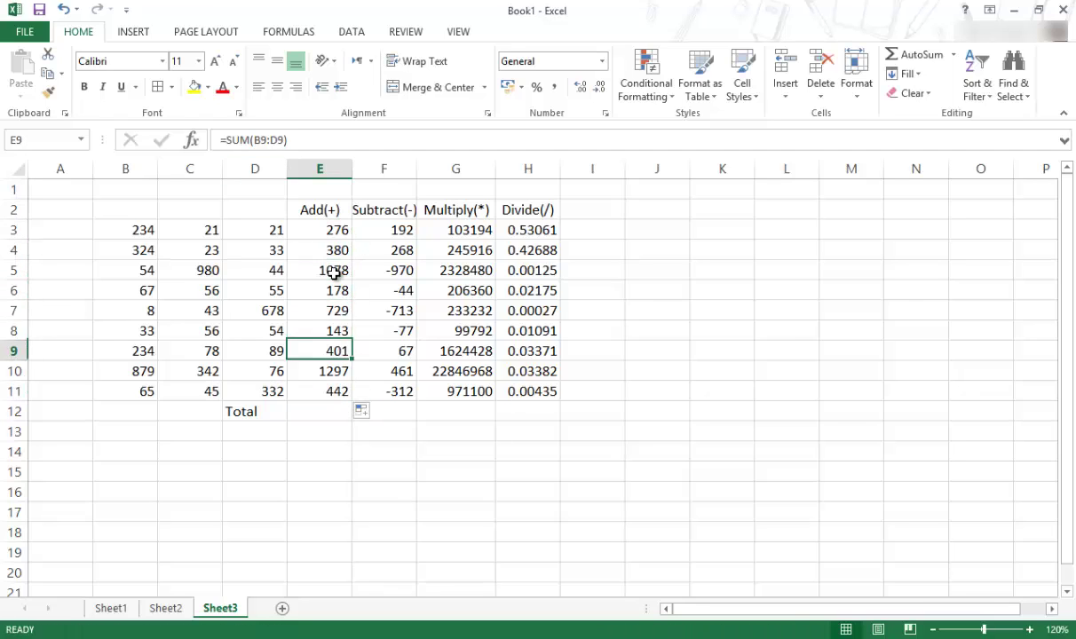
Step: Enter =SUM(E3:E11) in E12, then delete it to leave E12 blank
click(321, 414)
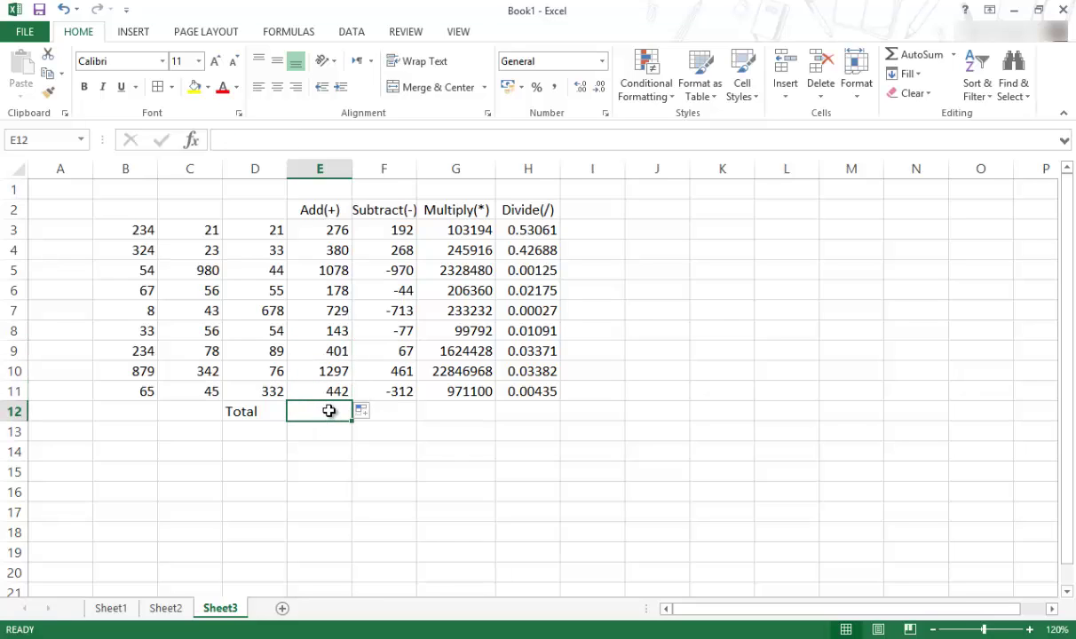
text(=sum()
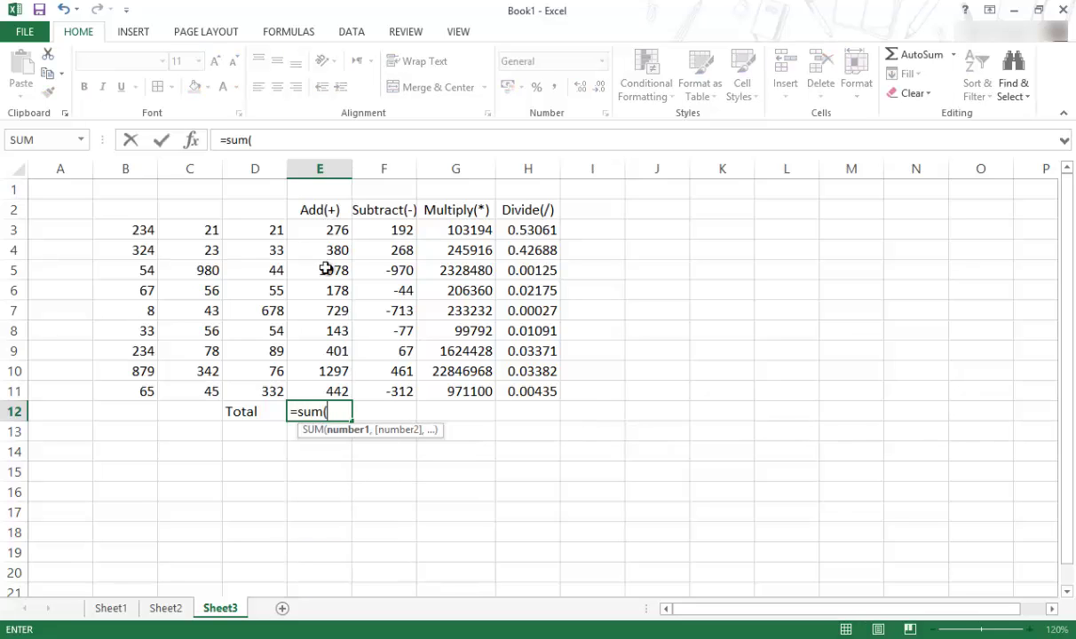
drag(316, 230, 331, 388)
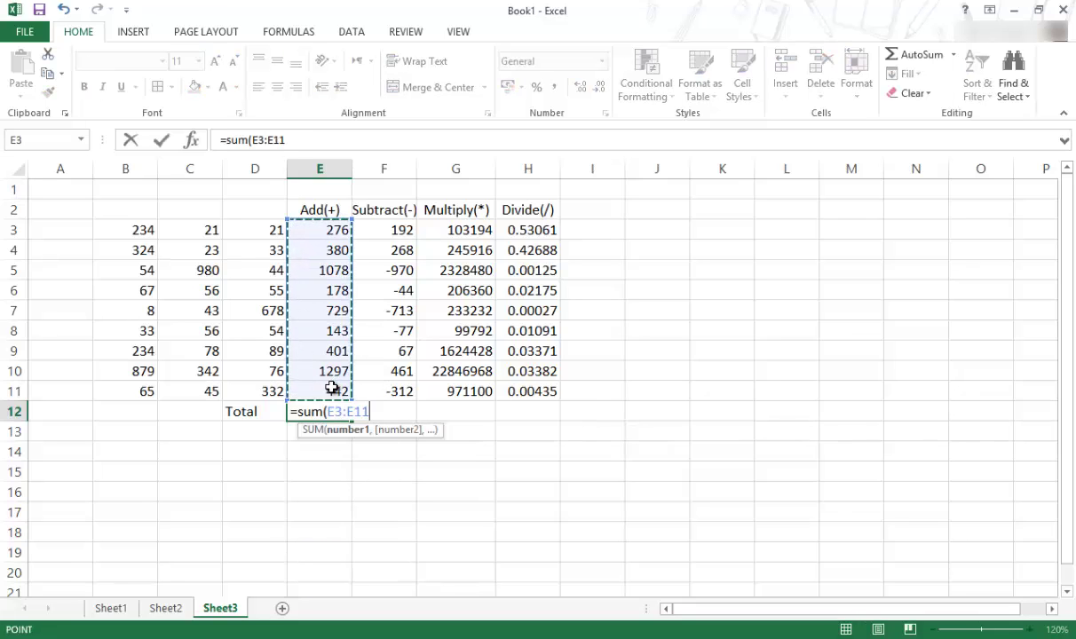
text())
key(Return)
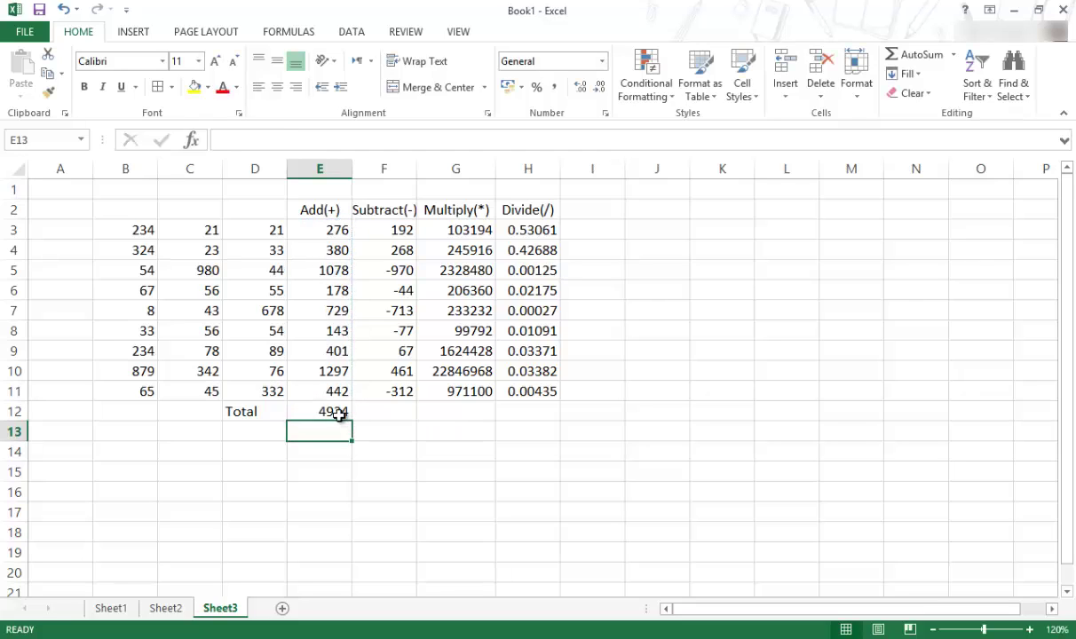
click(340, 413)
key(Delete)
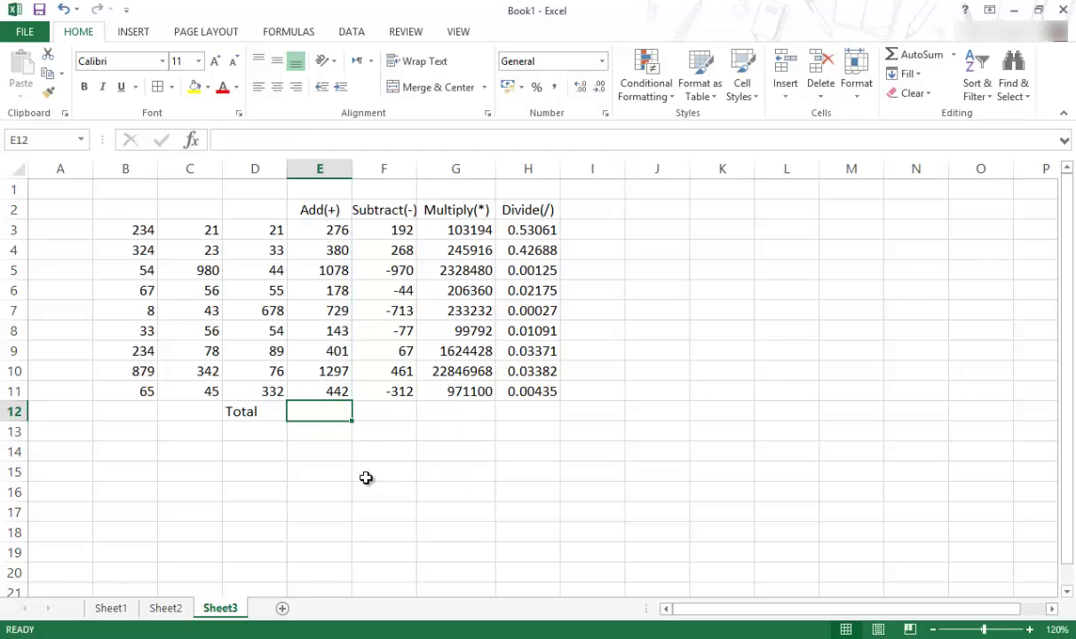
Step: Insert an AutoSum of E3:E11 in E12, giving 4924
drag(329, 375, 325, 224)
click(336, 413)
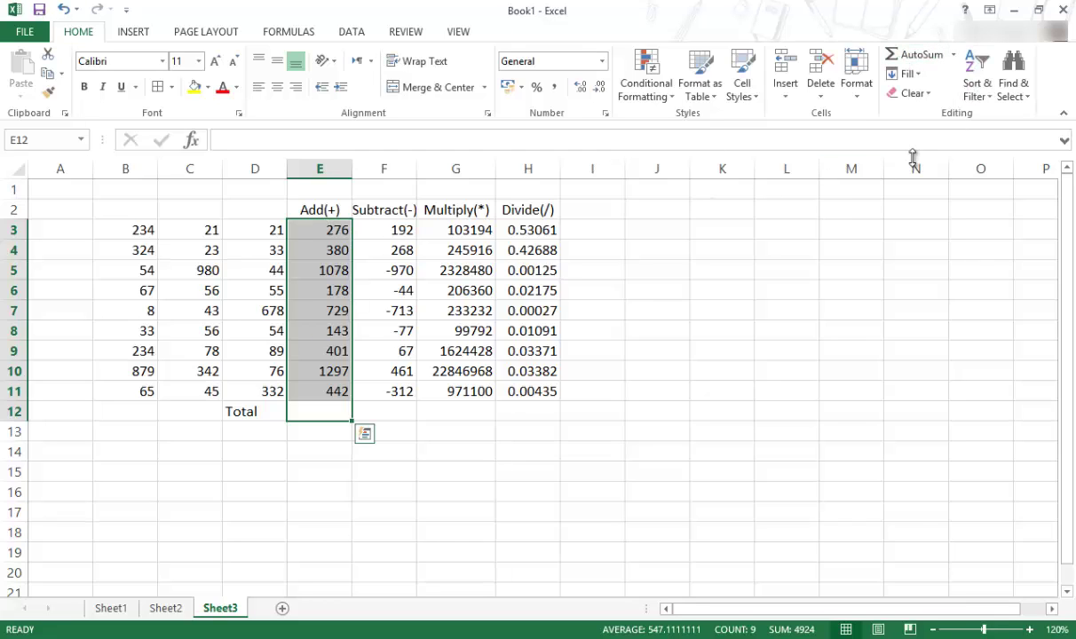
click(914, 55)
click(327, 413)
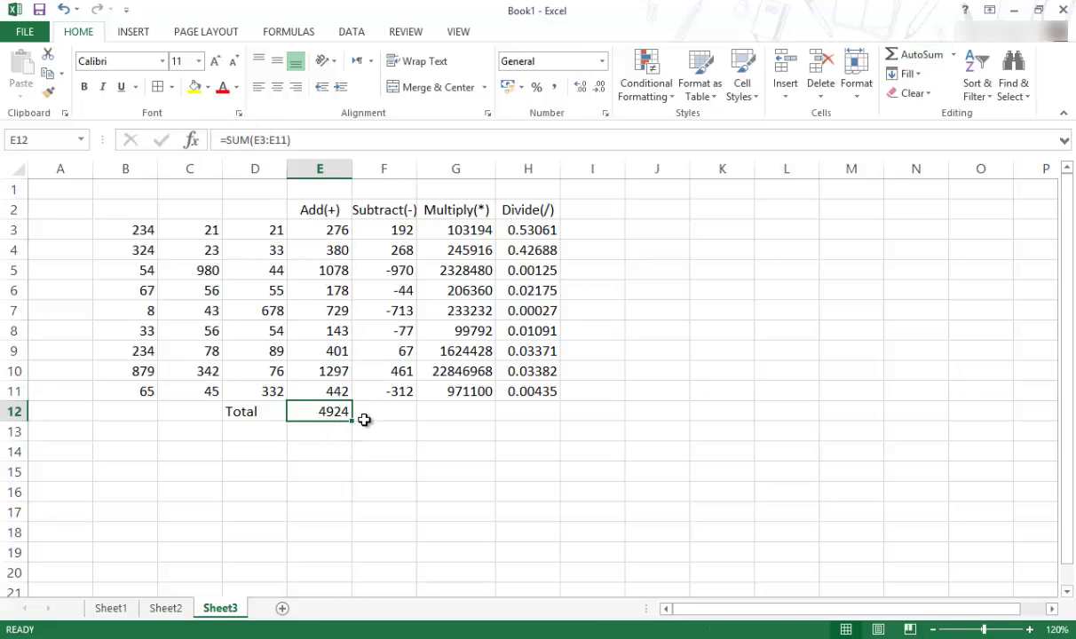
Step: Copy the total across to H12, giving -1128, 28659470 and 1.06356
drag(363, 423, 548, 423)
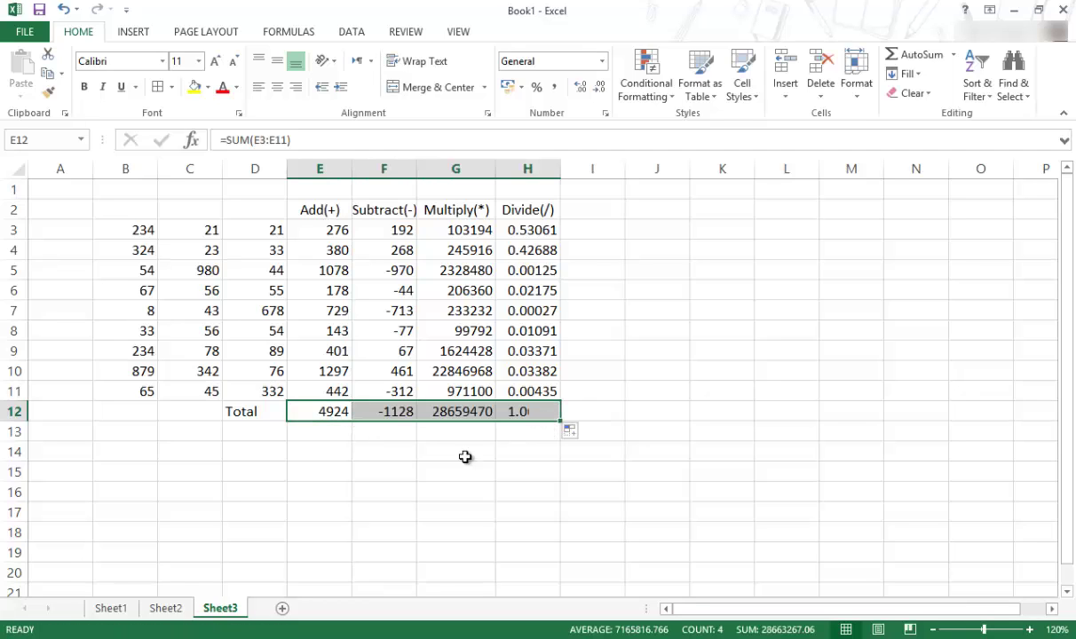
click(395, 412)
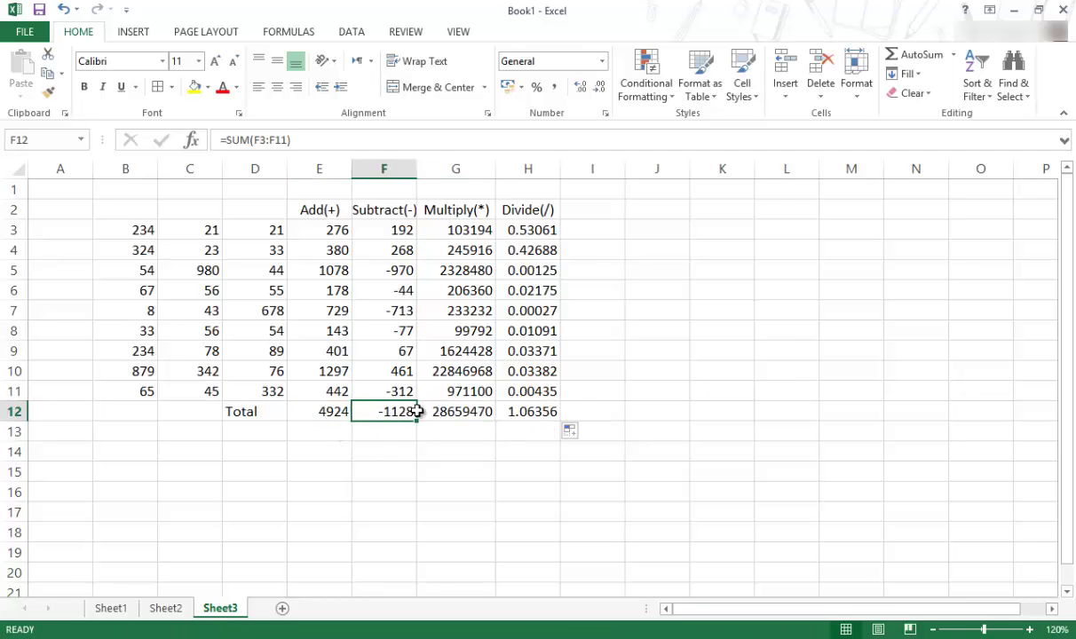
click(470, 411)
click(508, 411)
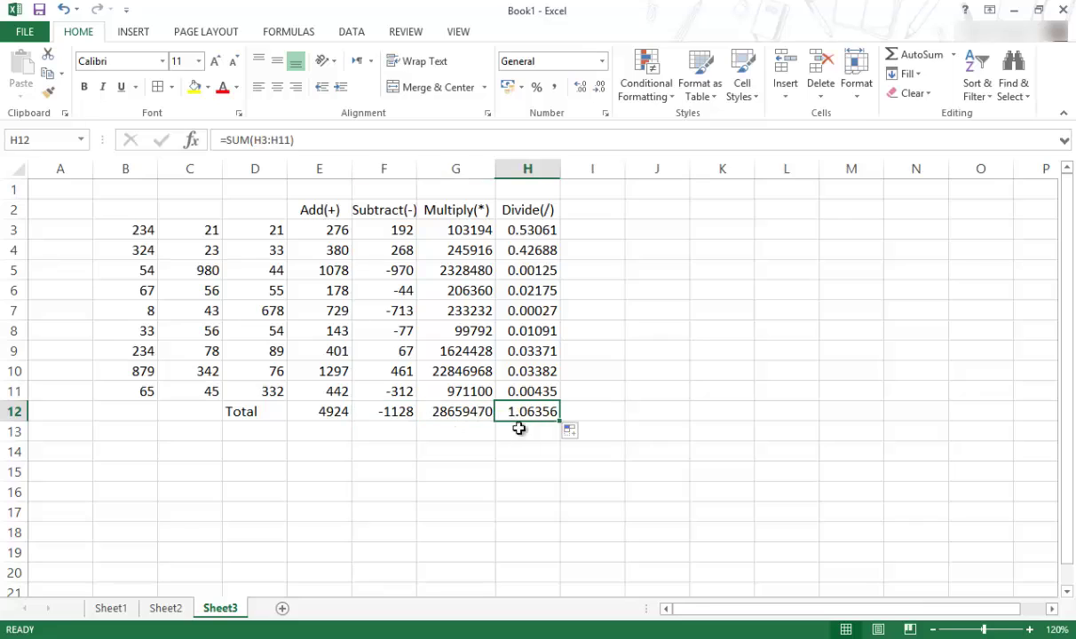
click(490, 476)
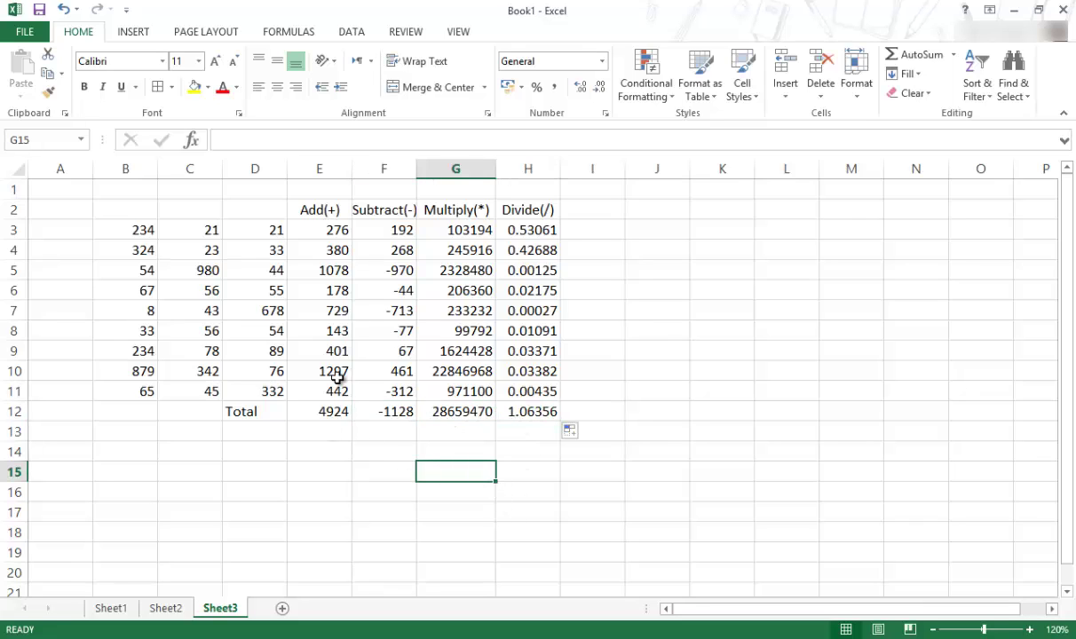
Step: Review the four operation headings and the SUM formulas in E3 and E12
click(330, 213)
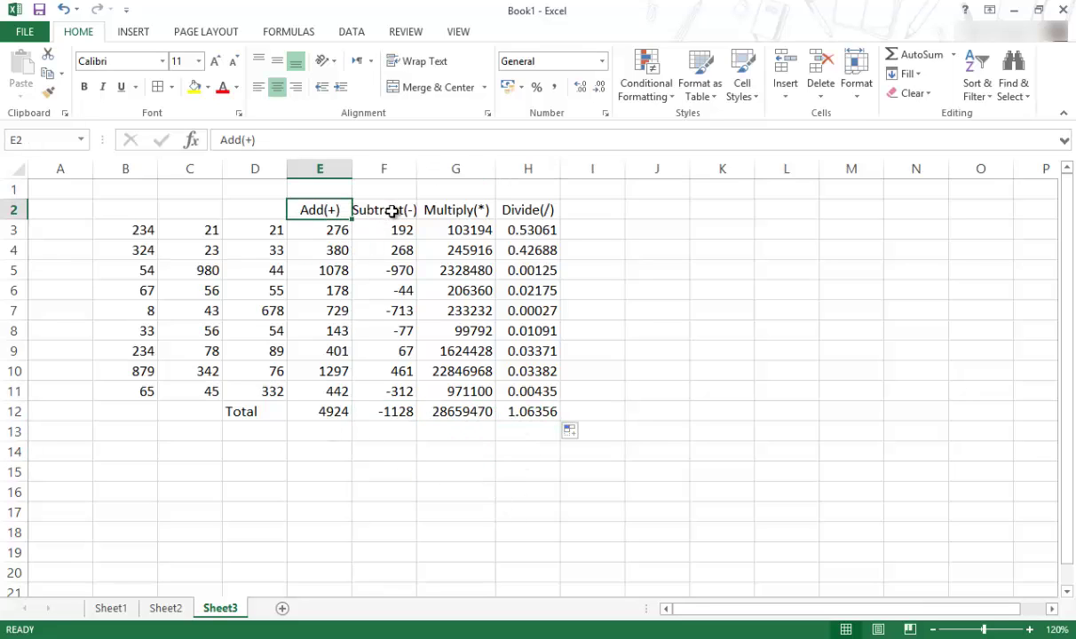
click(384, 211)
click(456, 210)
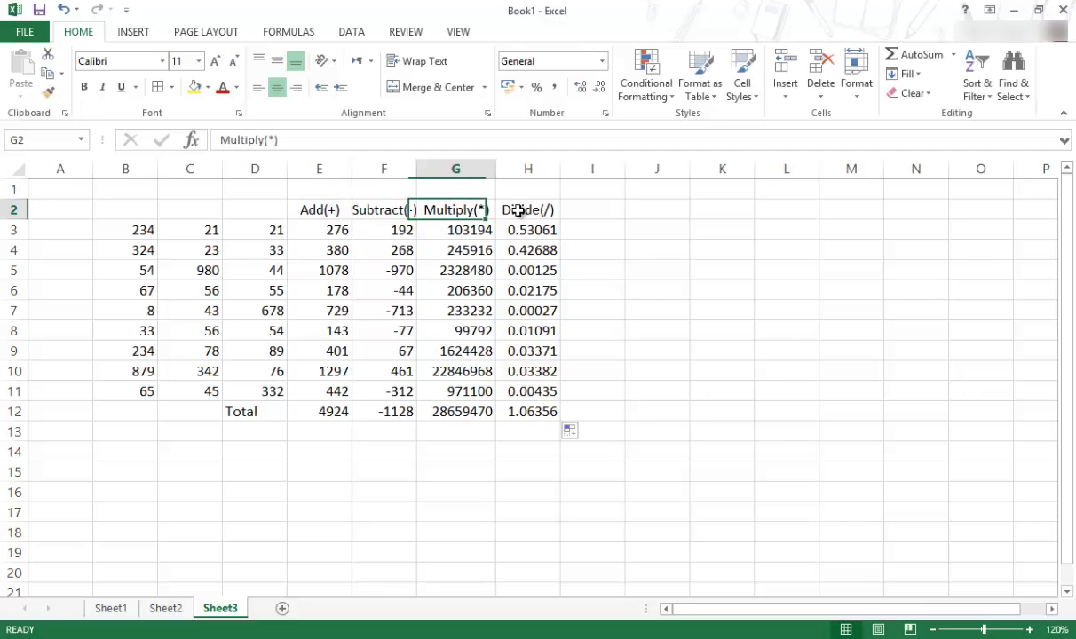
click(527, 211)
click(320, 229)
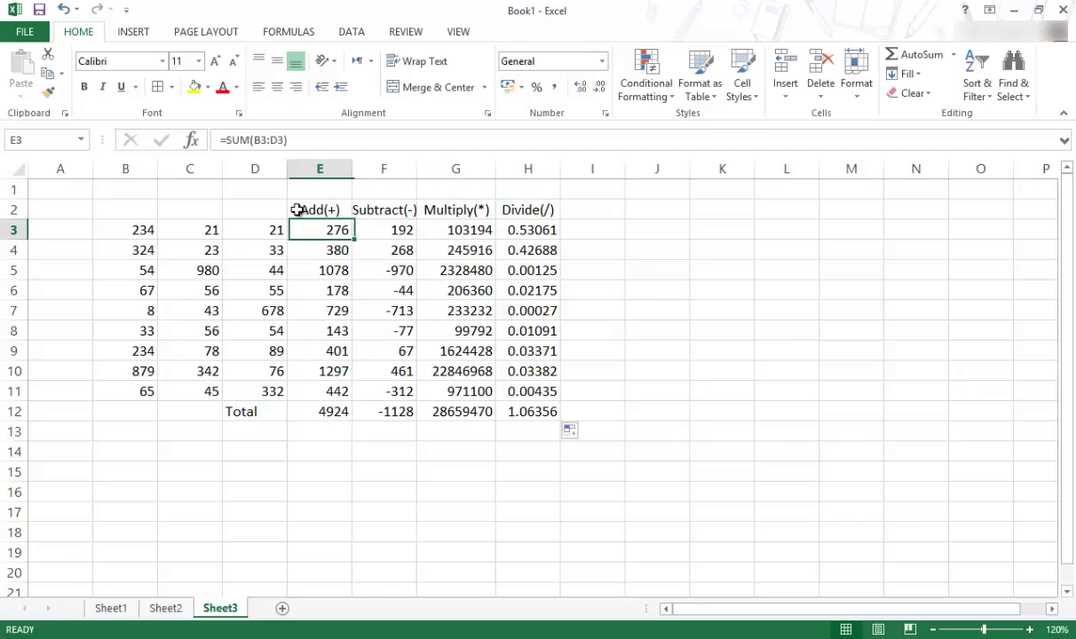
click(323, 409)
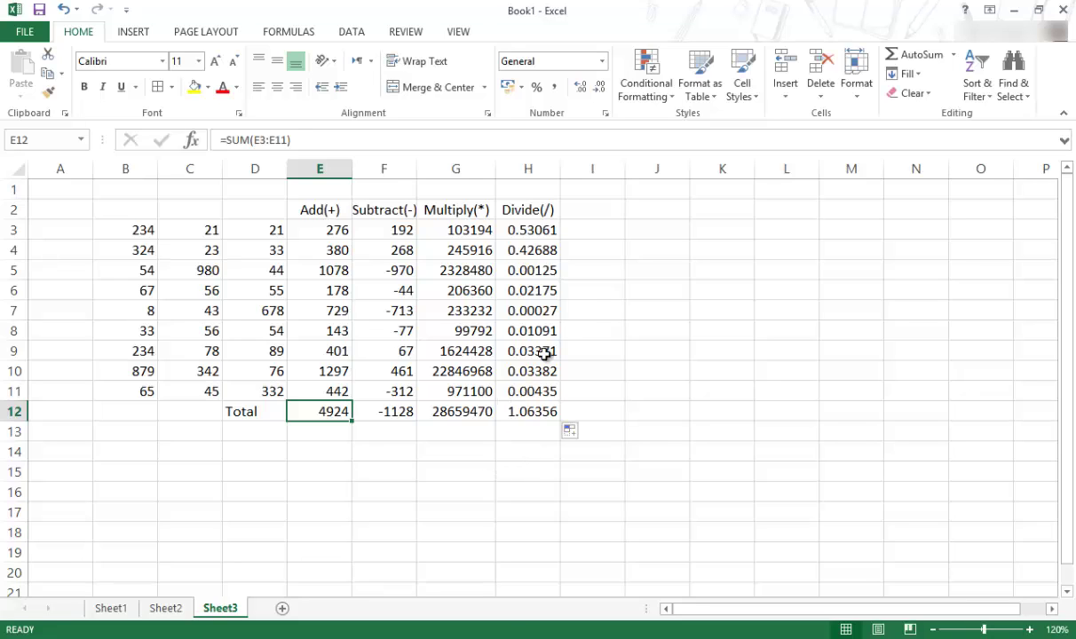
Step: Enter =B3+C3 in I3, accepting Excel's correction of the stray closing bracket
click(596, 232)
text(=)
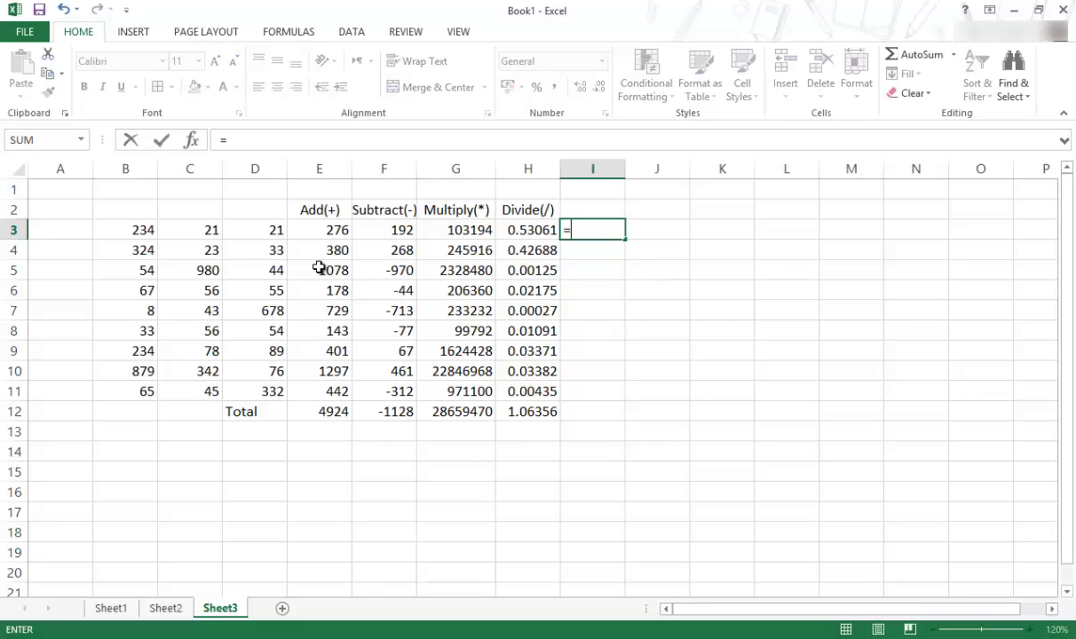
click(137, 229)
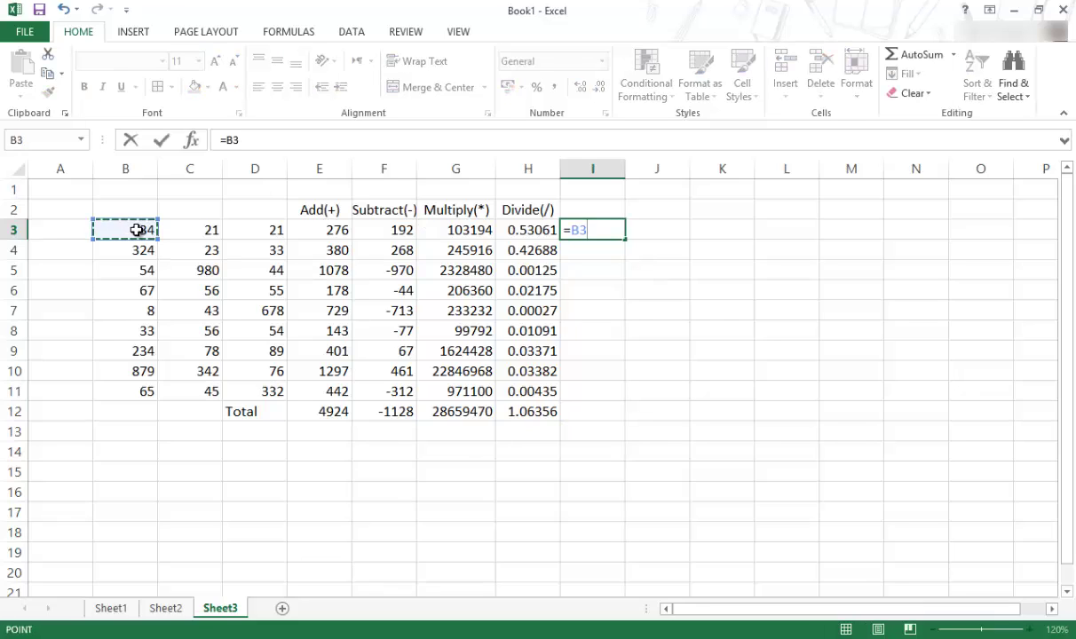
text(+)
click(183, 230)
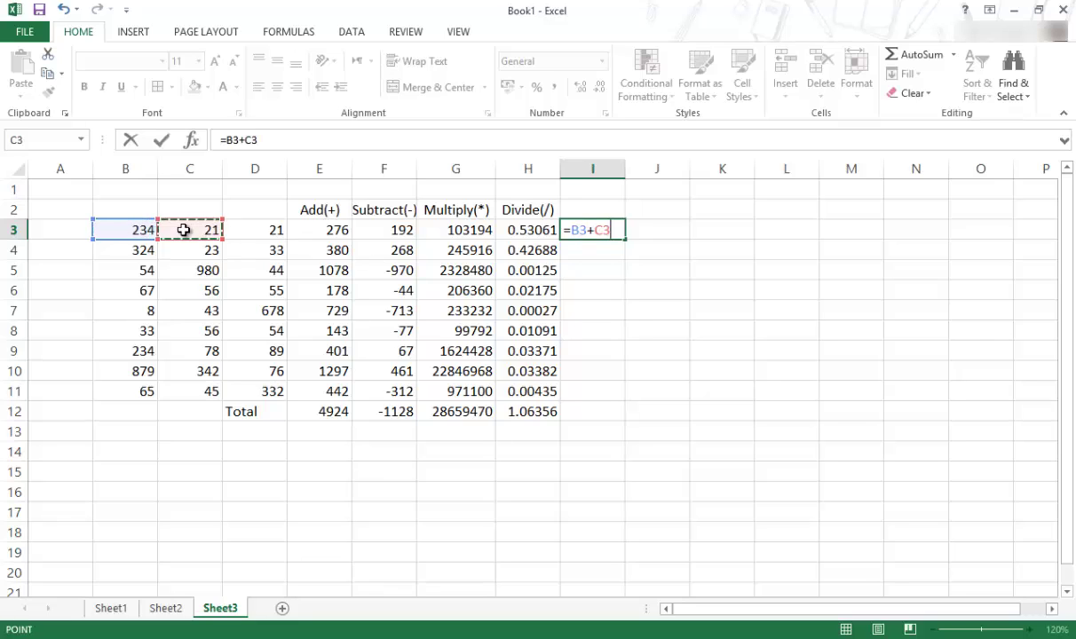
text())
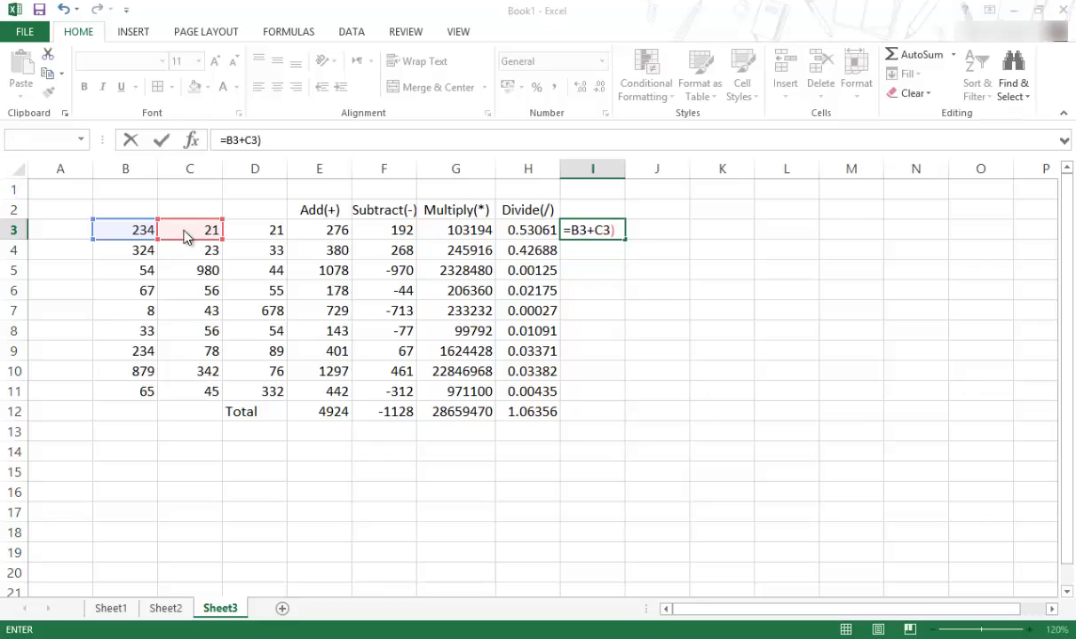
key(Return)
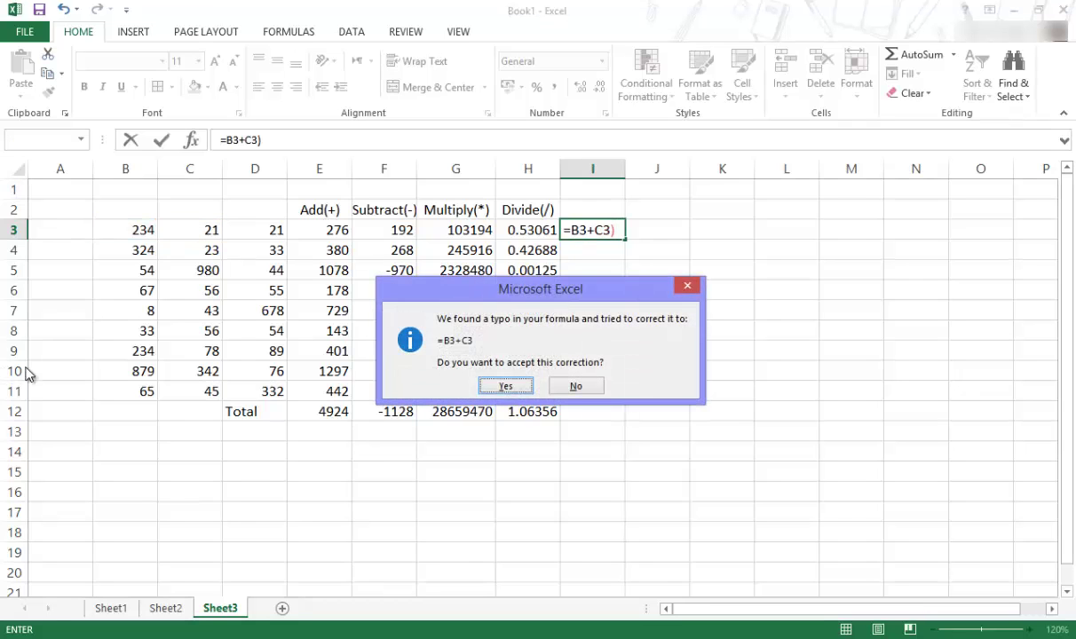
click(529, 386)
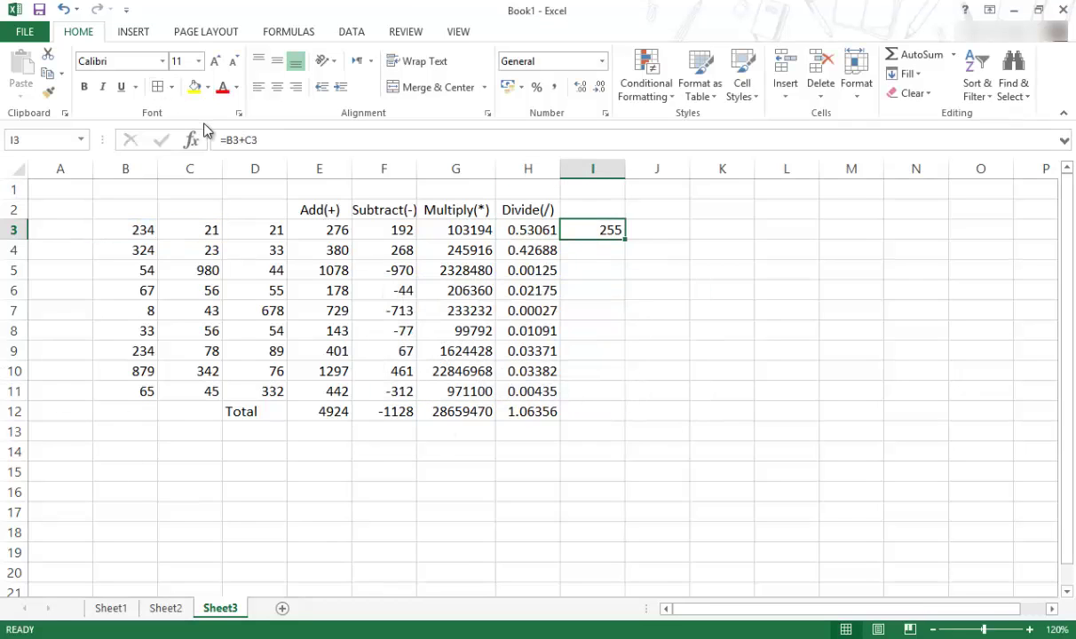
Step: Edit I3's formula to =(B3+C3)/D3 so the bracketed sum is divided by D3
click(228, 139)
text(()
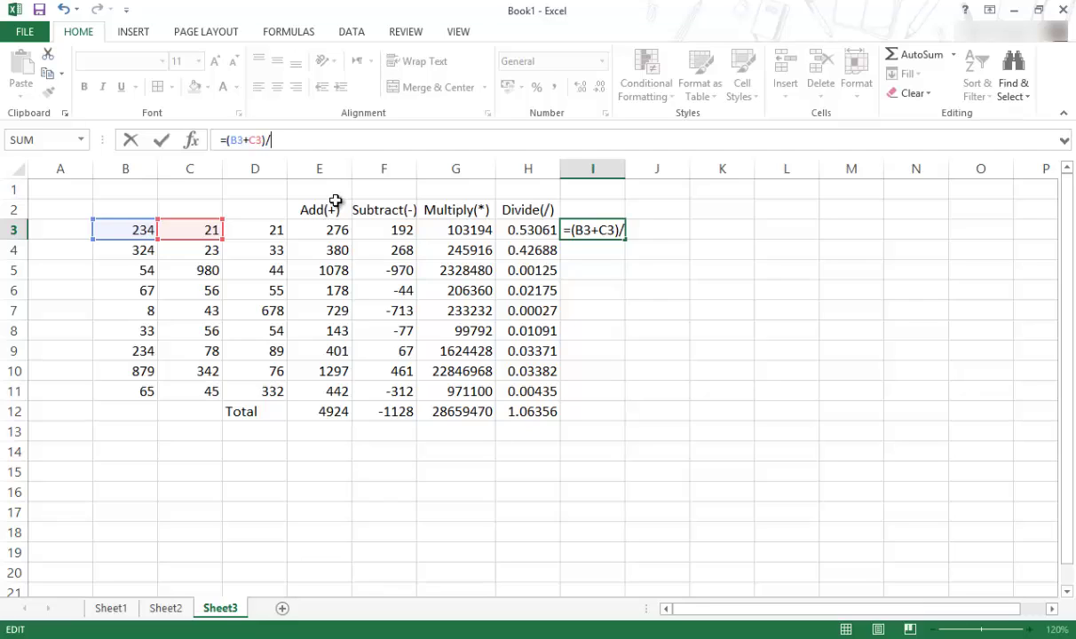
text()/)
click(271, 231)
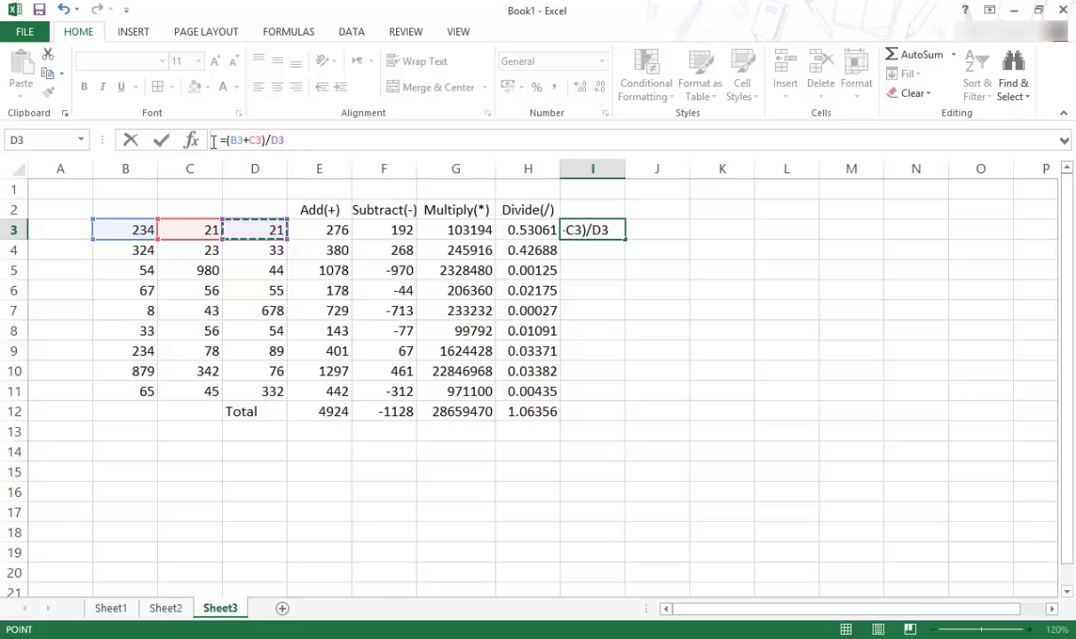
key(Return)
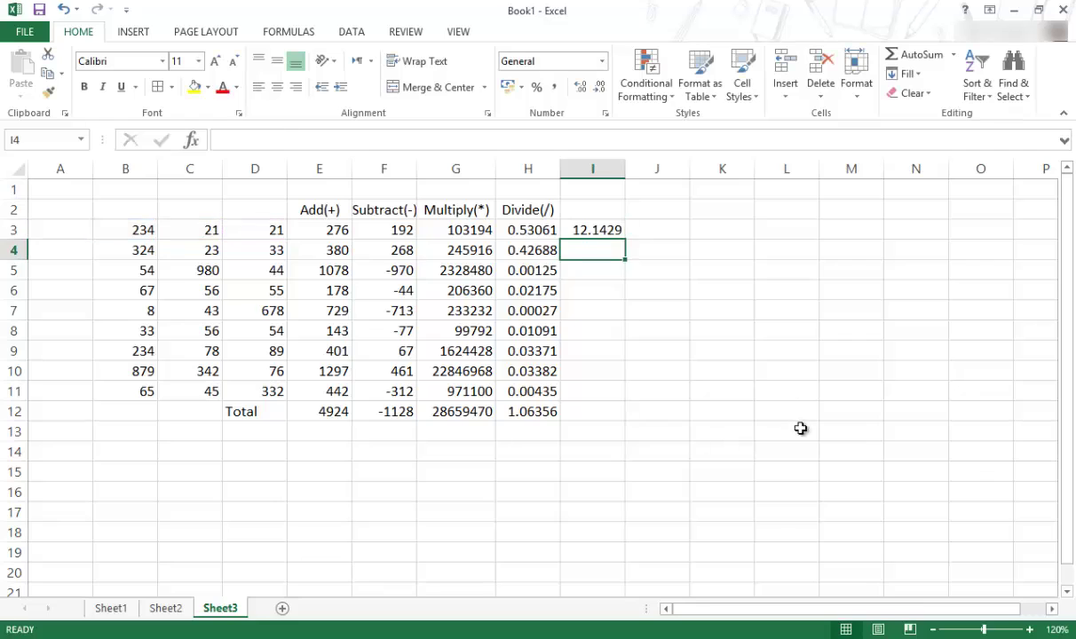
click(597, 230)
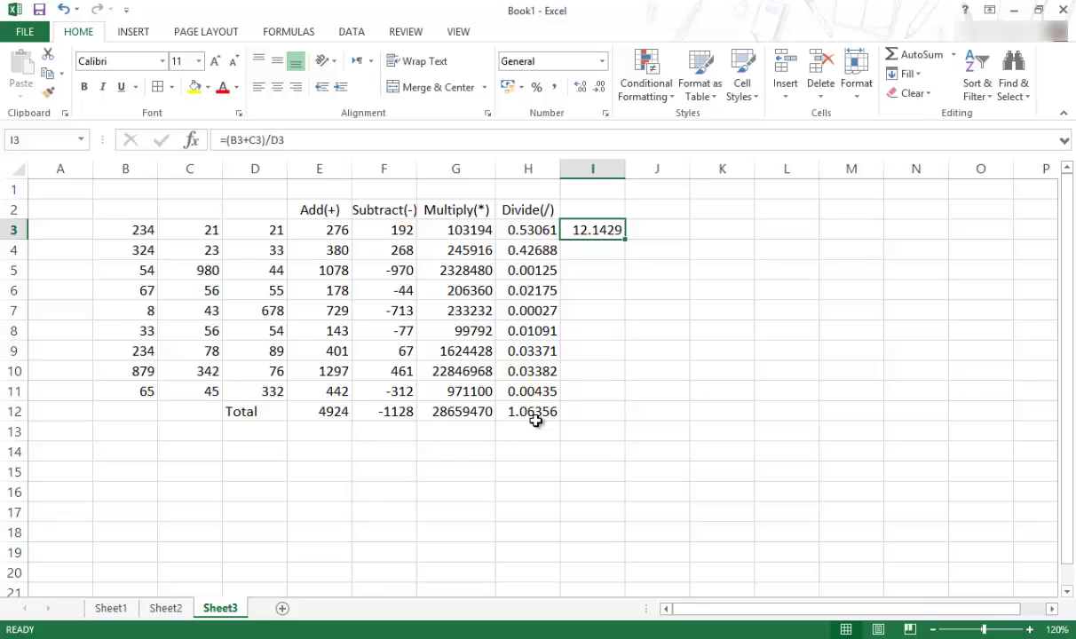
click(336, 411)
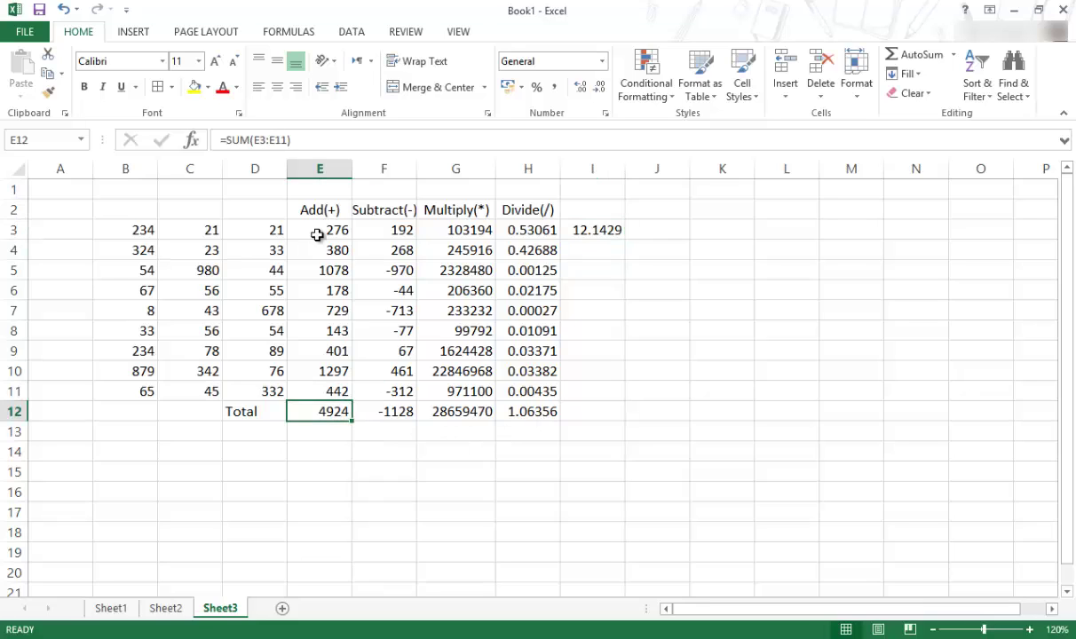
click(317, 229)
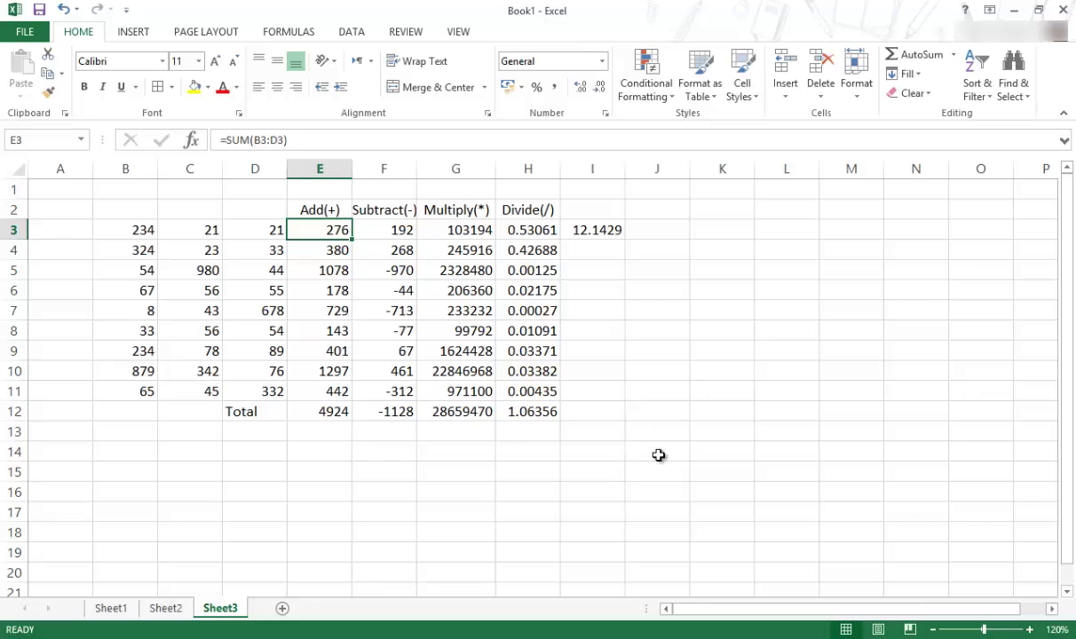